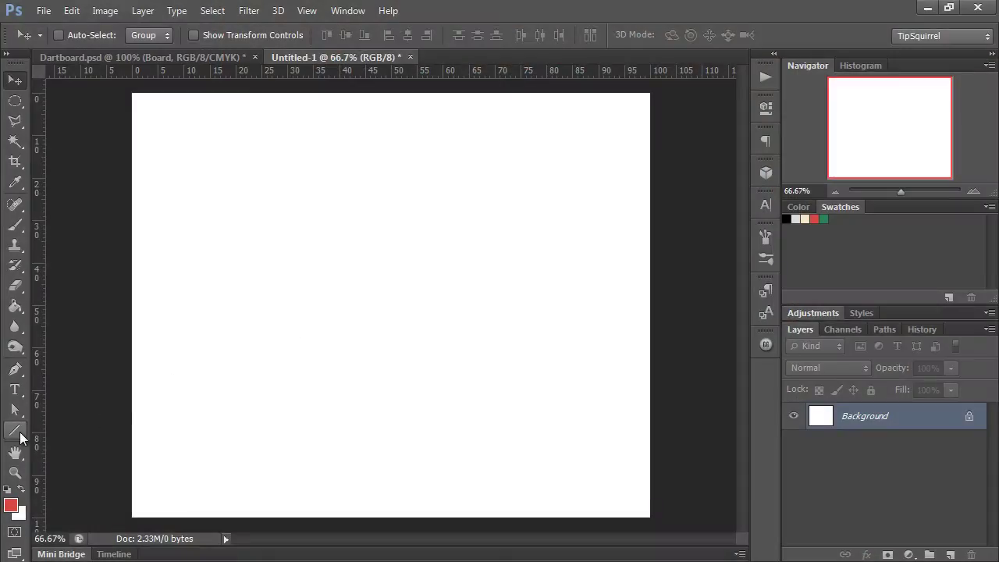
# With the Line Tool and a light grey fill, draw a vertical line 4 px wide and 617 px tall
pyautogui.click(14, 430)
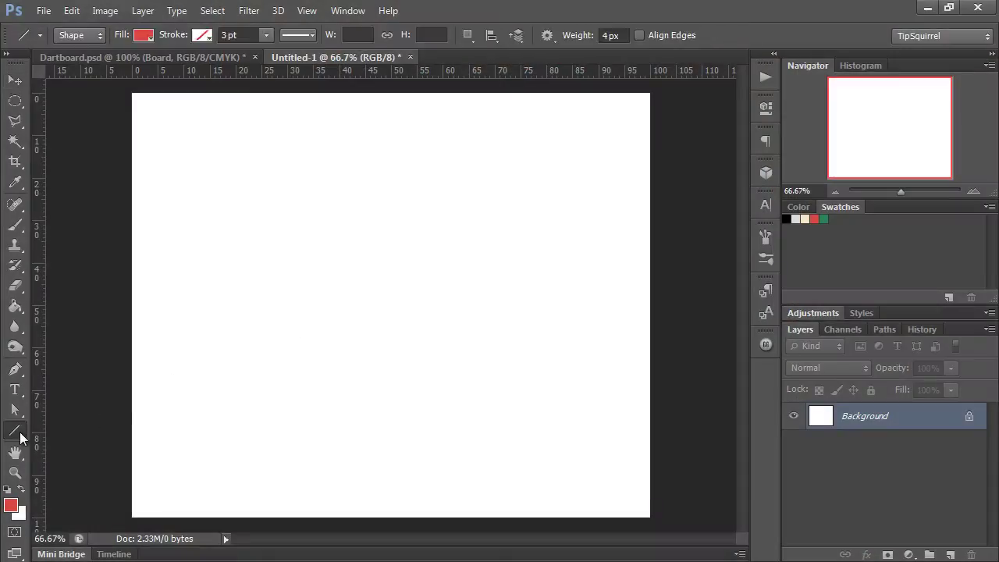
pyautogui.rightClick(15, 430)
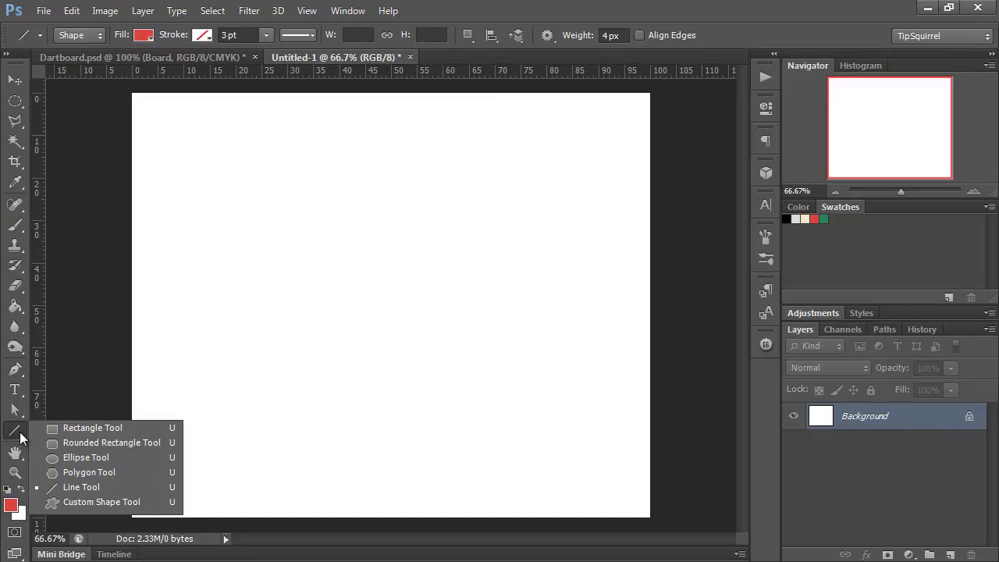
pyautogui.click(97, 481)
pyautogui.click(146, 36)
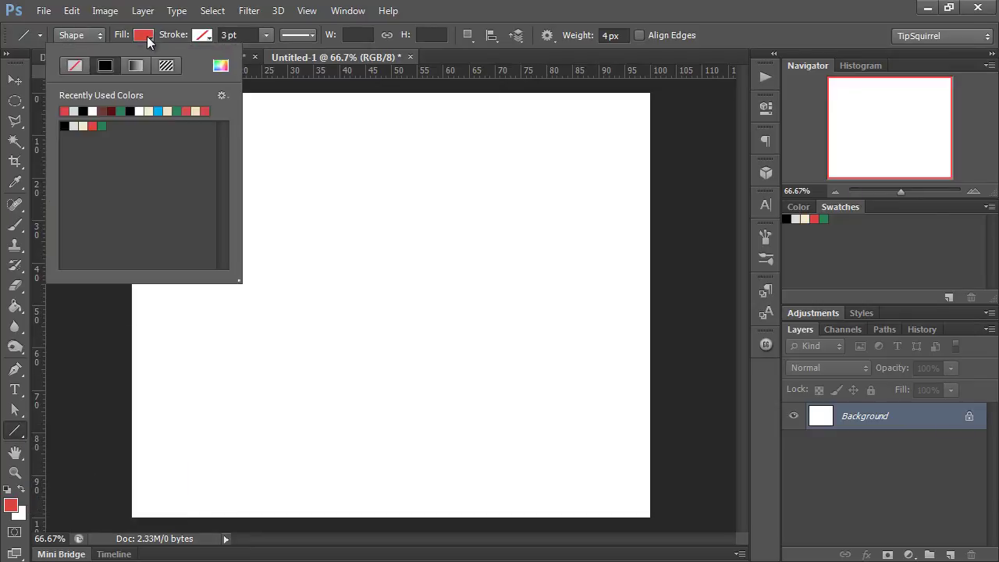
pyautogui.click(74, 126)
pyautogui.click(413, 17)
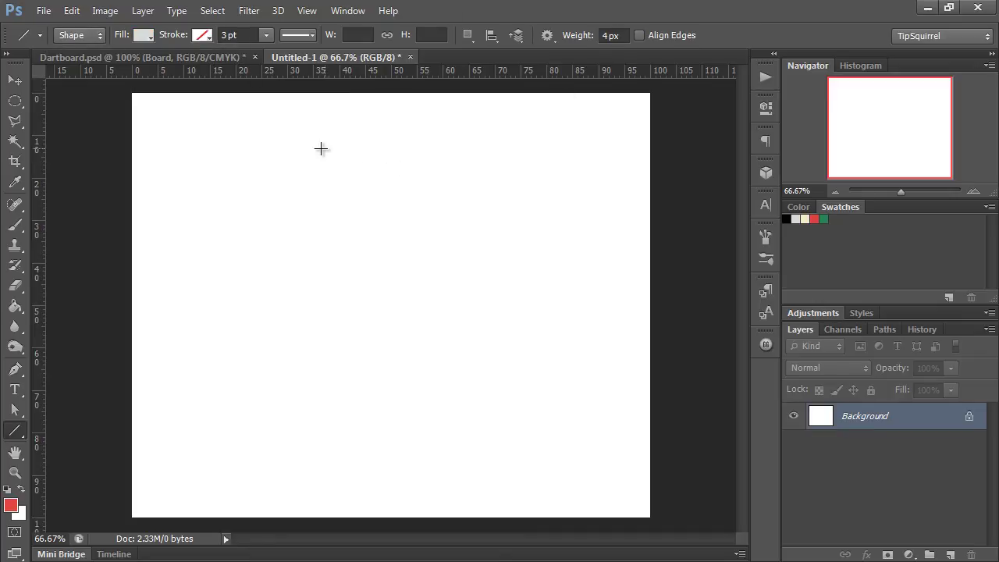
pyautogui.moveTo(354, 150); pyautogui.dragTo(355, 470)
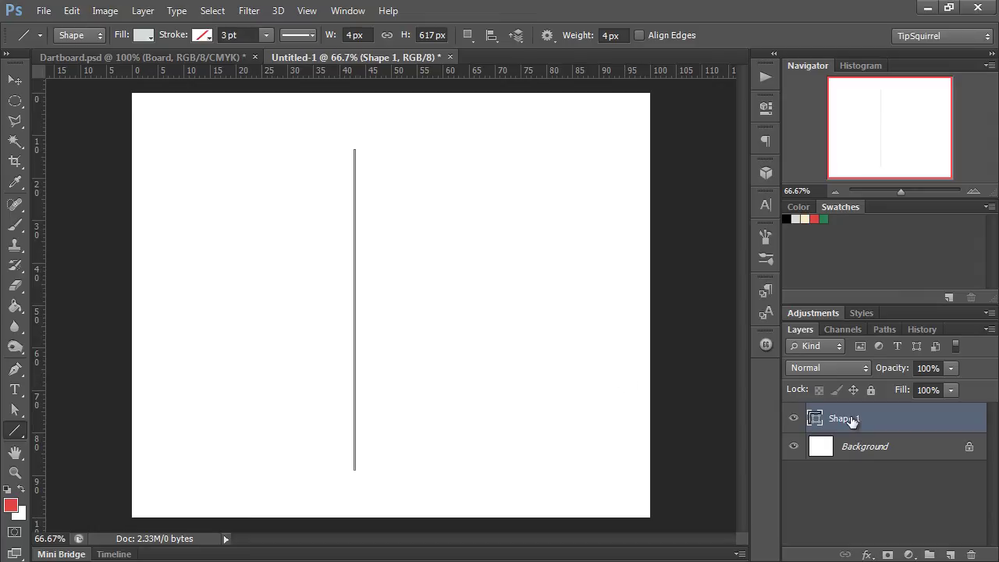
# Duplicate the line layer and rotate the copy 18° using Free Transform
pyautogui.hotkey('ctrl', 'j')
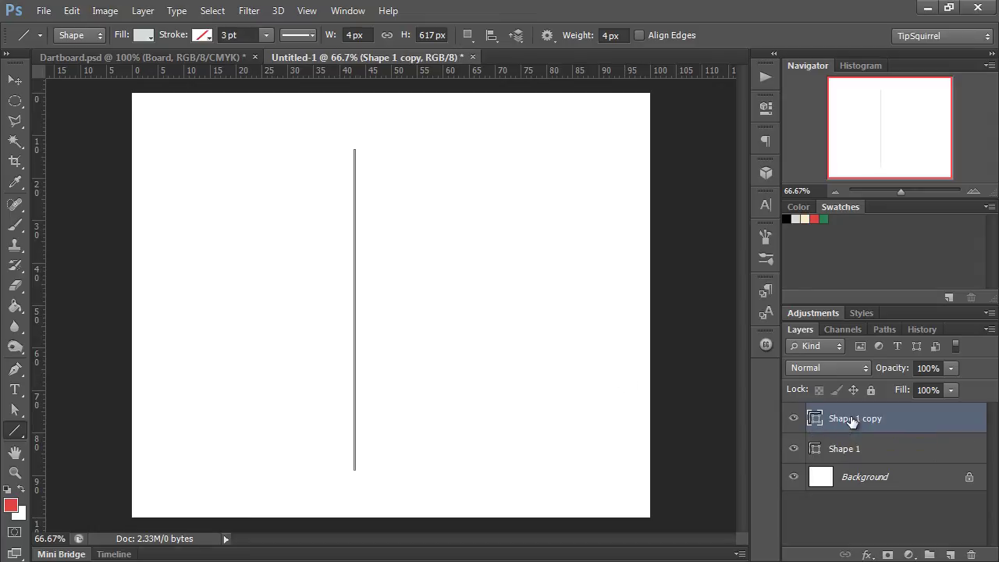
pyautogui.hotkey('ctrl', 't')
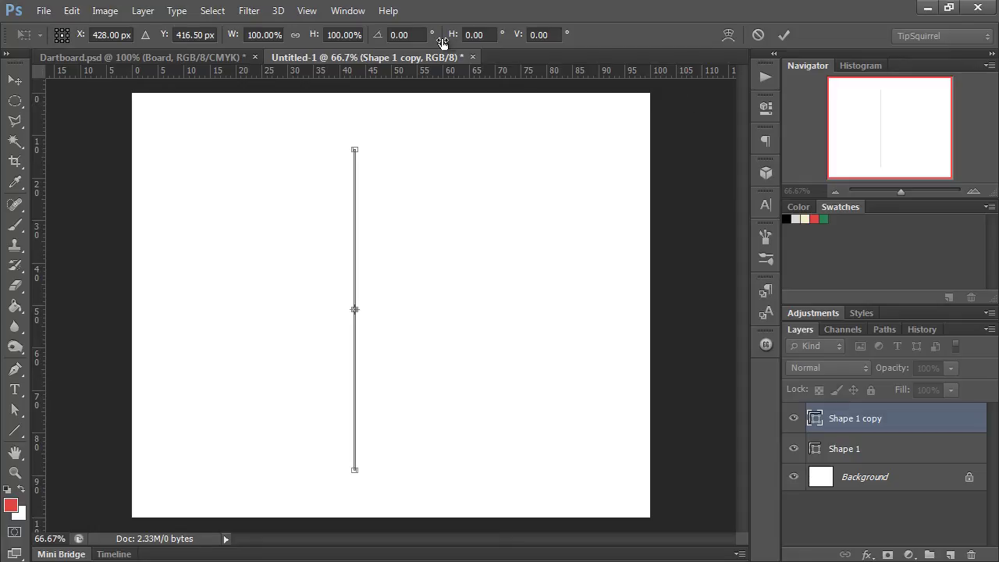
pyautogui.click(390, 35)
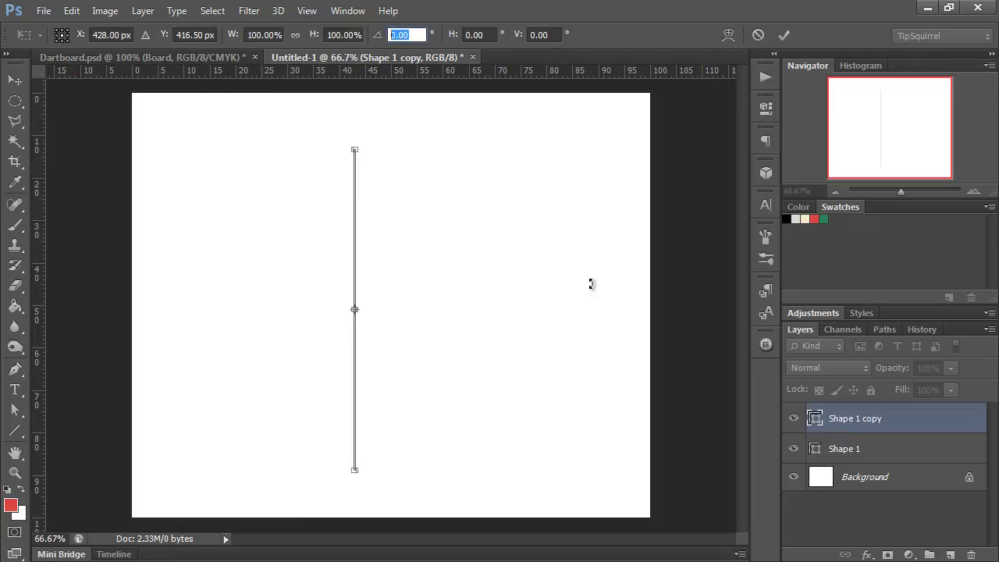
pyautogui.write('18')
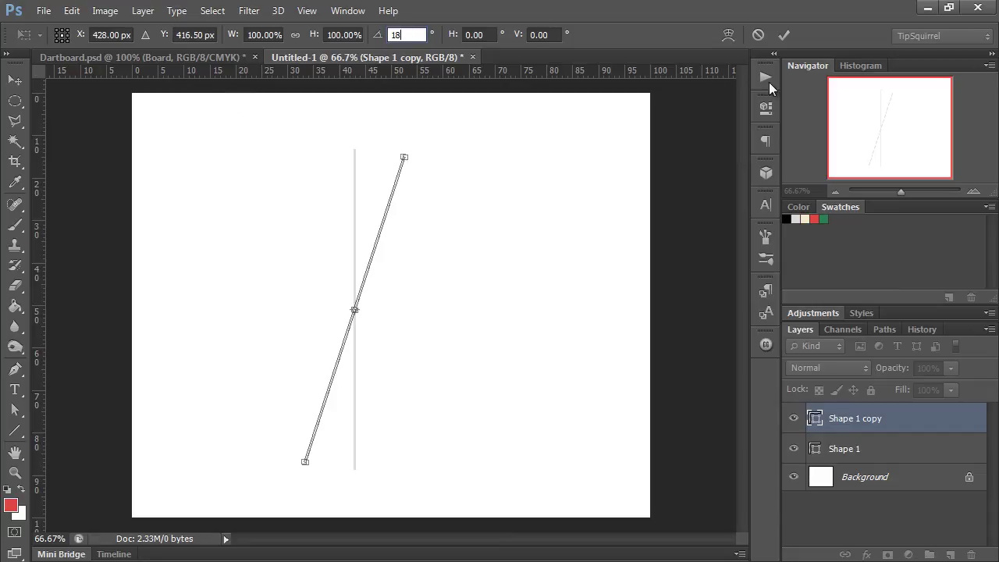
pyautogui.click(784, 37)
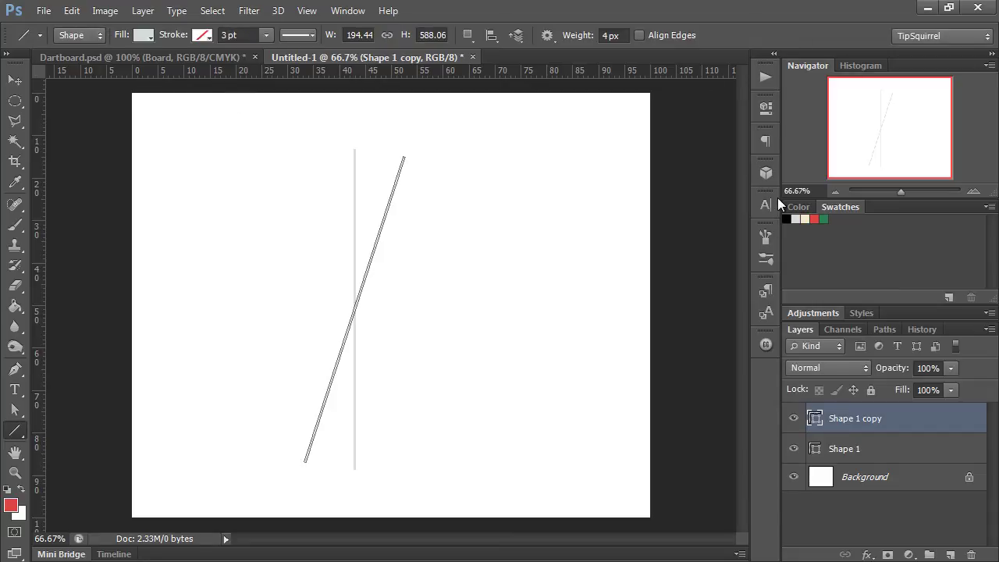
# Duplicate the rotated line and apply Edit > Transform Path > Again for another 18°
pyautogui.hotkey('ctrl', 'j')
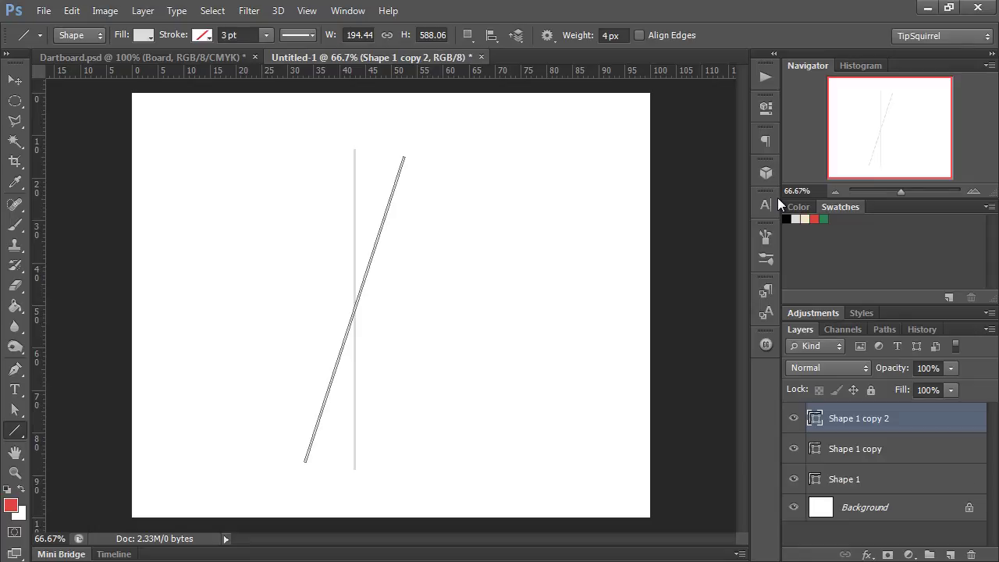
pyautogui.click(73, 14)
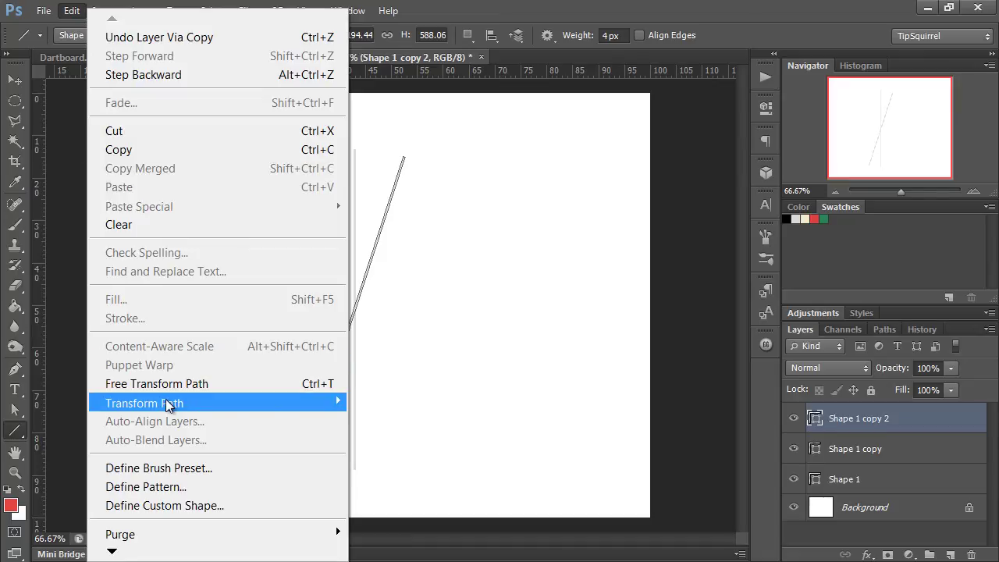
pyautogui.moveTo(166, 406)
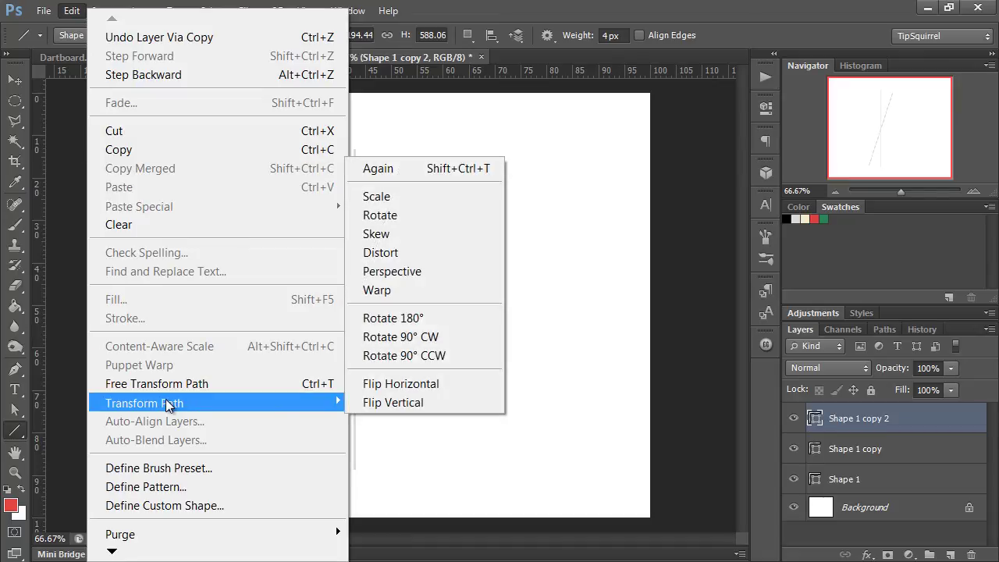
pyautogui.click(397, 170)
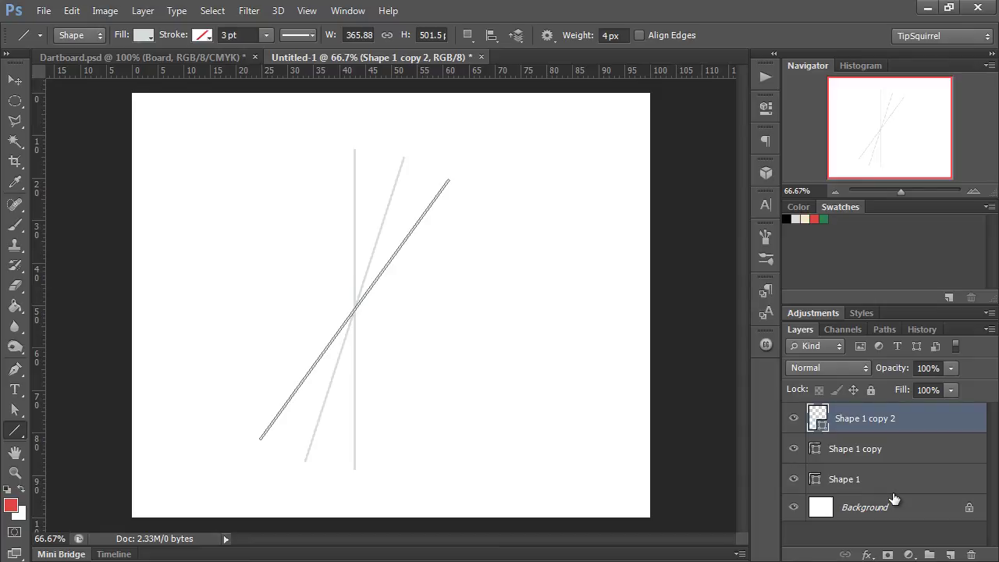
# Duplicate once more, set Combine Shapes, and repeat the 18° rotation with Shift+Ctrl+T
pyautogui.hotkey('ctrl', 'j')
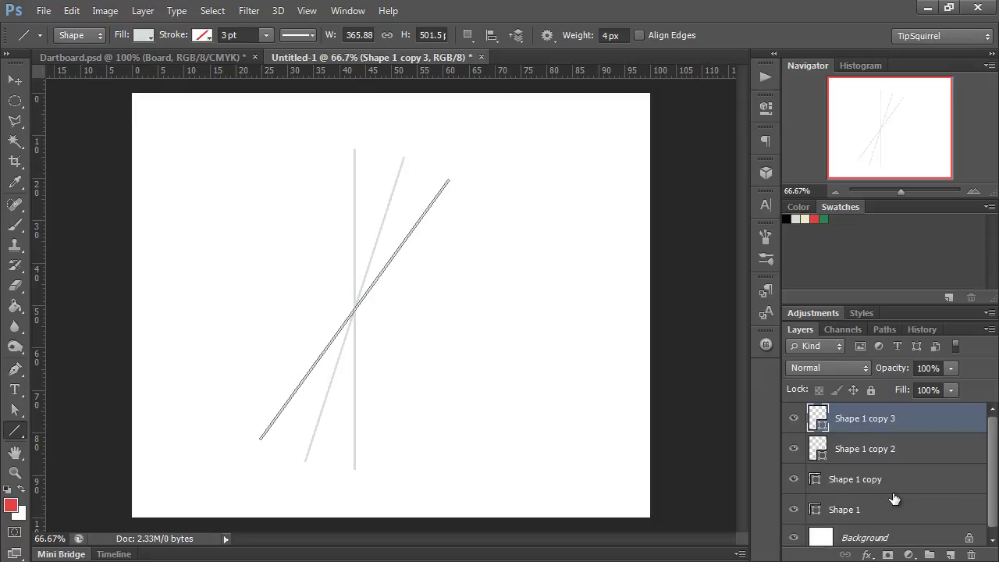
pyautogui.press('shift')
pyautogui.hotkey('ctrl', 'shift', 't')
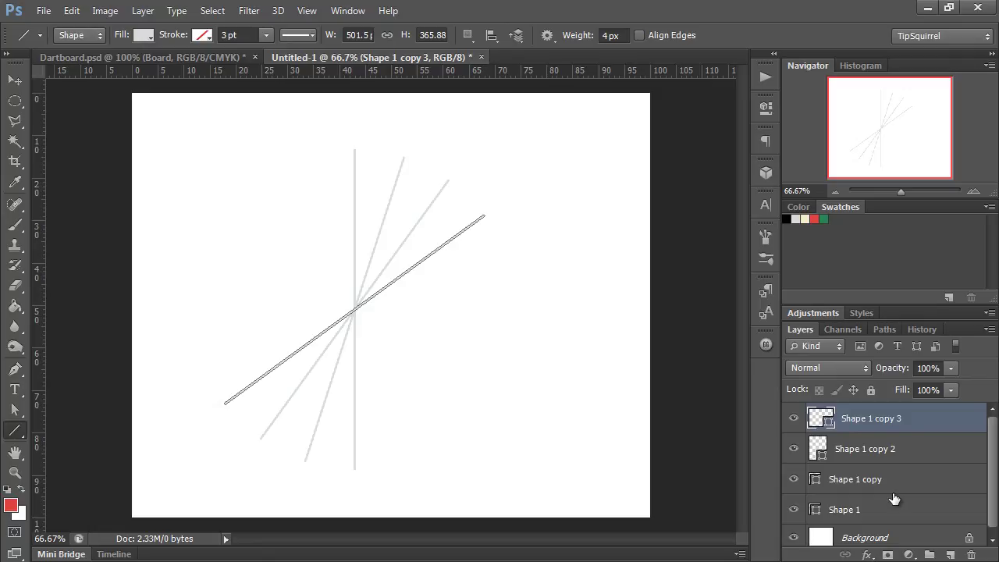
# Repeat duplicate-and-rotate (Ctrl+Alt+Shift+T) until ten lines form the starburst, then collapse the Swatches panel
pyautogui.moveTo(894, 496); pyautogui.dragTo(894, 489)
pyautogui.hotkey('ctrl', 'alt', 'shift', 't')
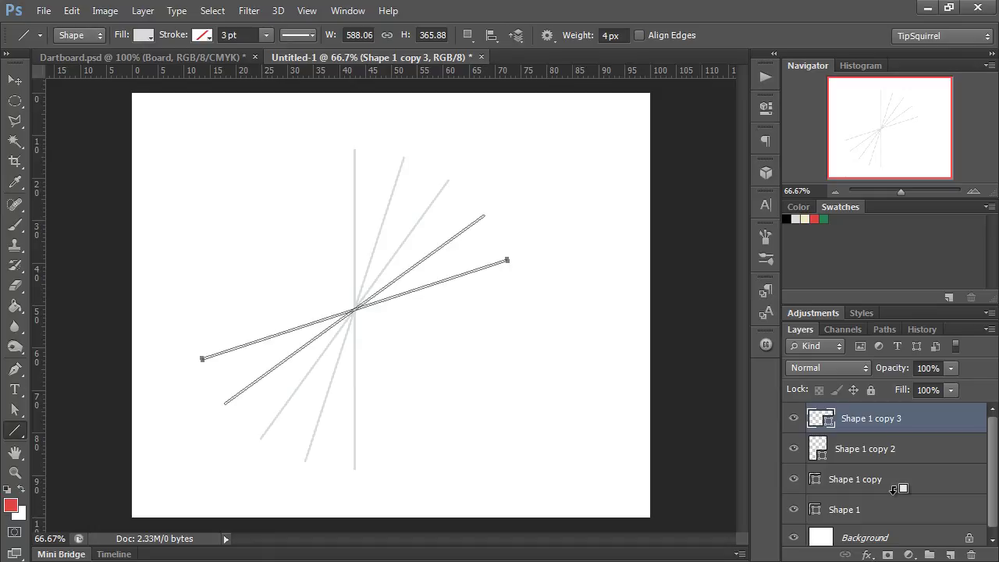
pyautogui.hotkey('ctrl', 'alt', 'shift', 't')
pyautogui.hotkey('ctrl', 'alt', 'shift', 't')
pyautogui.hotkey('ctrl', 'alt', 'shift', 't')
pyautogui.hotkey('ctrl', 'alt', 'shift', 't')
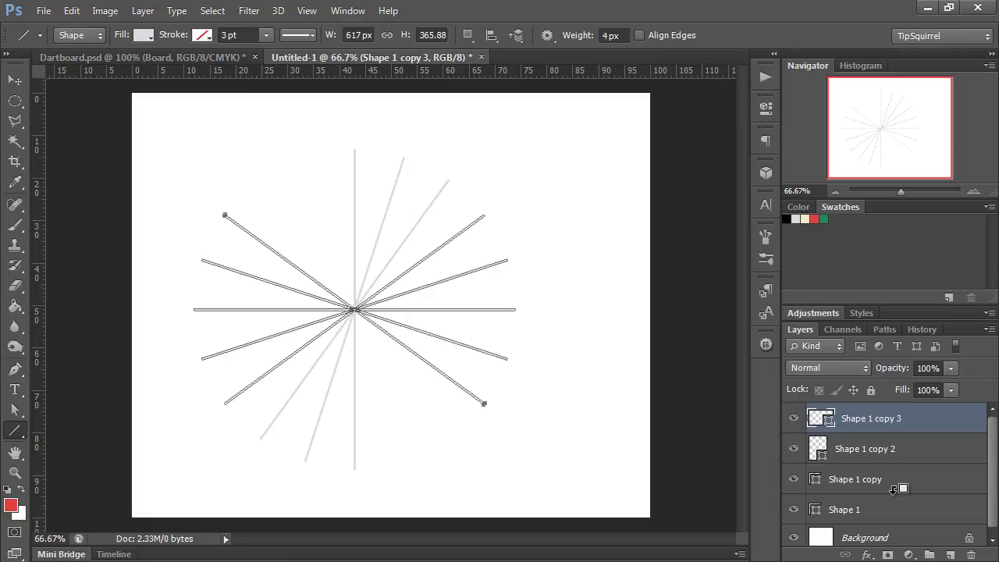
pyautogui.hotkey('ctrl', 'alt', 'shift', 't')
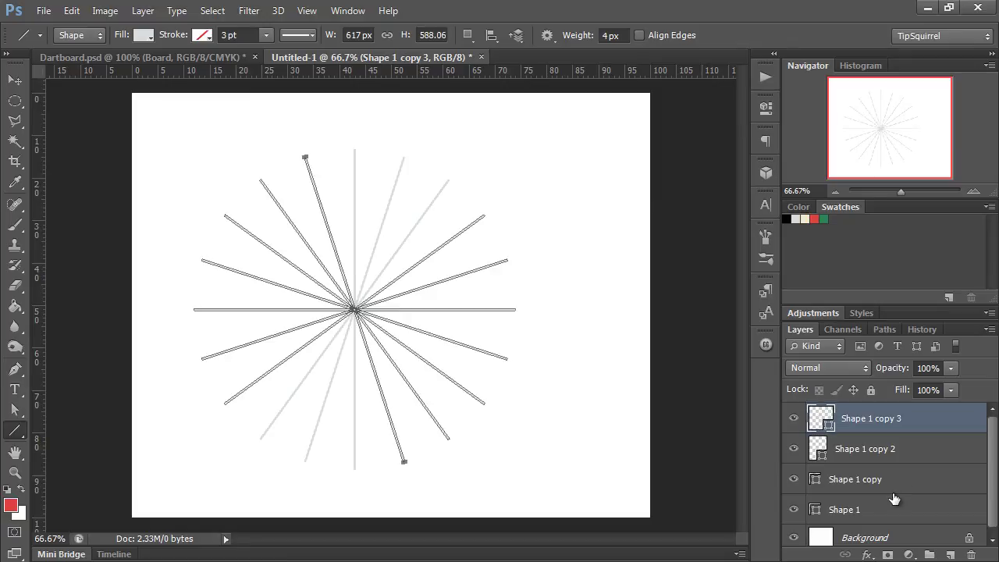
pyautogui.doubleClick(835, 206)
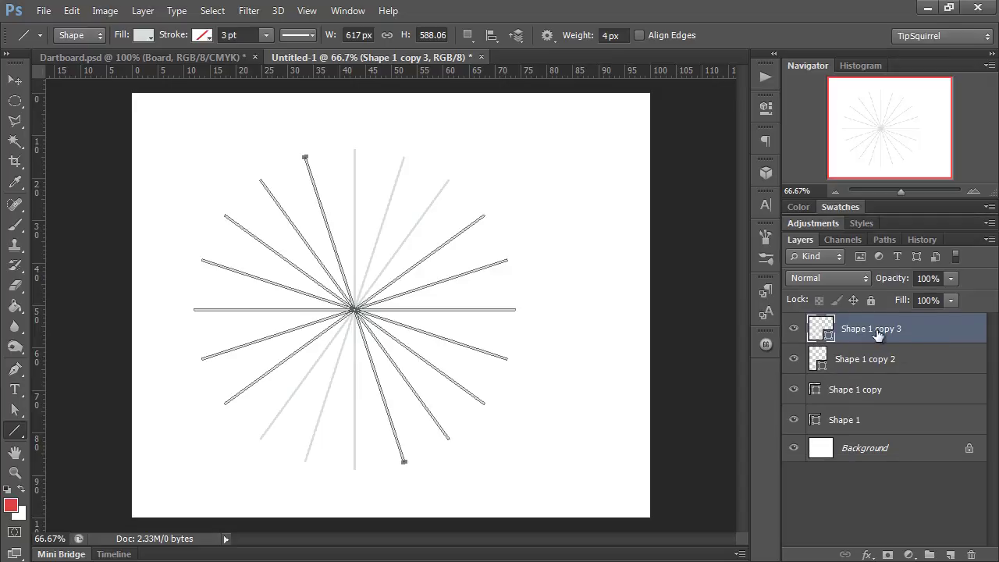
# Select Shape 1 through Shape 1 copy 3 and merge them with Ctrl+E
pyautogui.keyDown('shift'); pyautogui.click(901, 421); pyautogui.keyUp('shift')
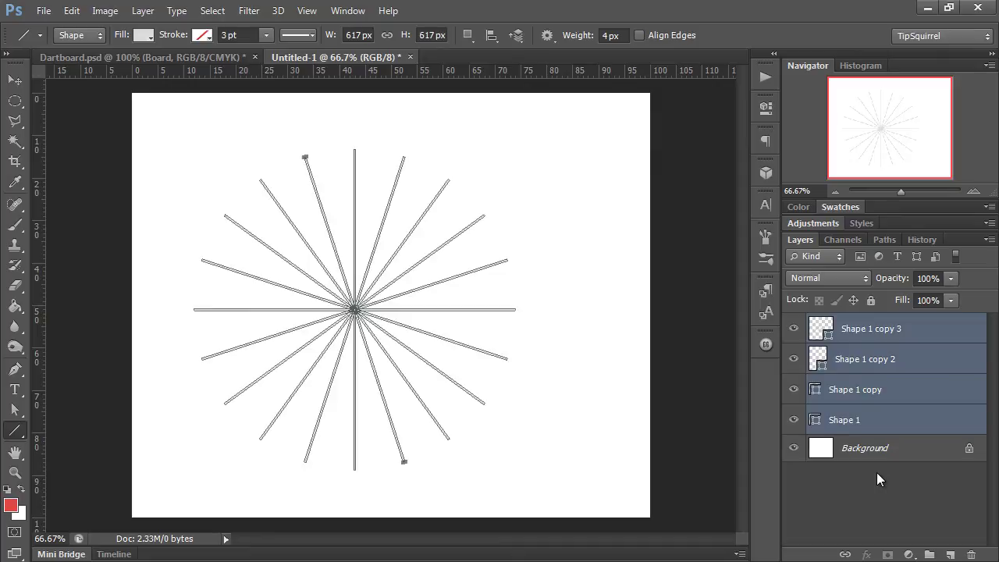
pyautogui.hotkey('ctrl', 'e')
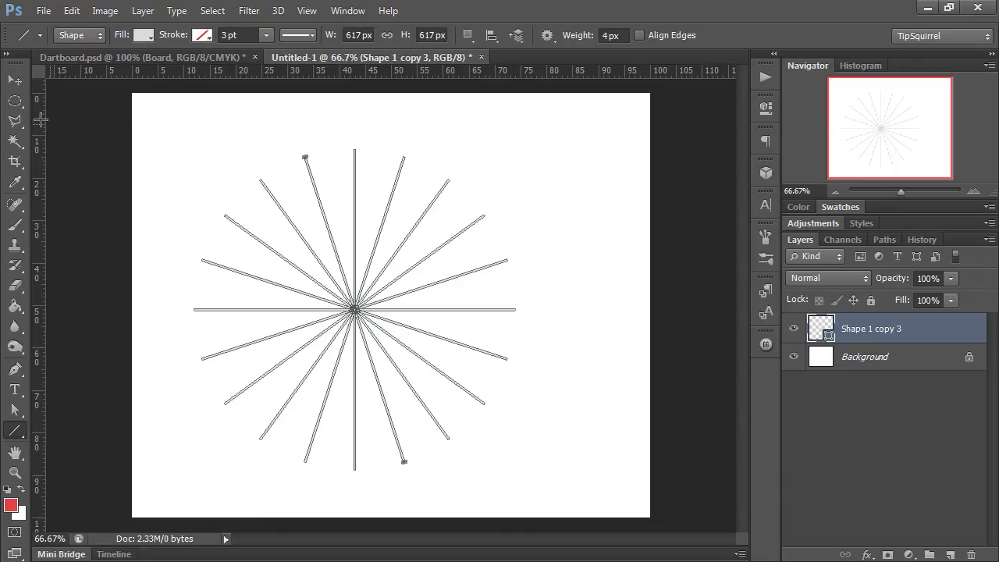
# With the Move tool and the whole canvas selected, rename the merged layer 'Spokes'
pyautogui.click(14, 80)
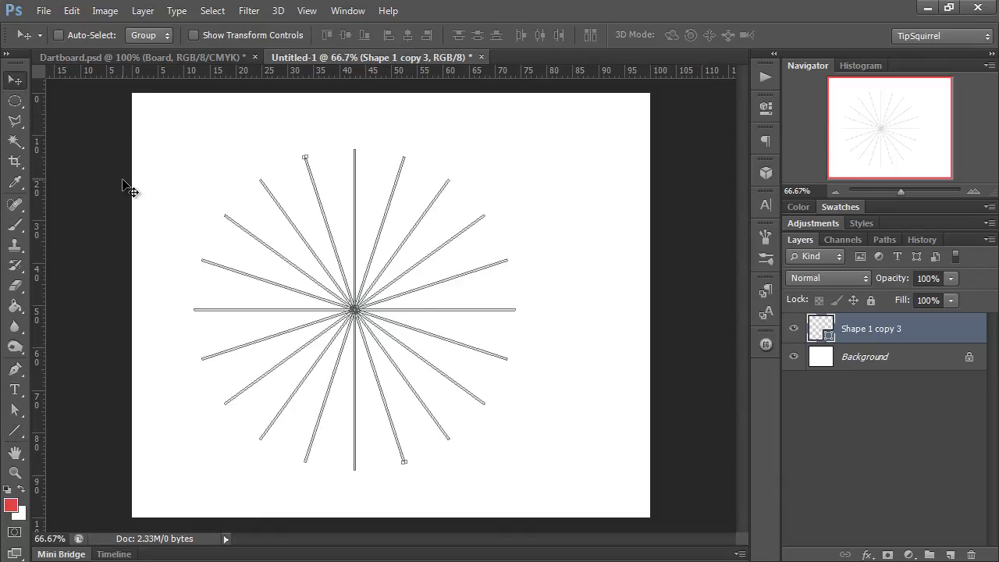
pyautogui.hotkey('ctrl', 'a')
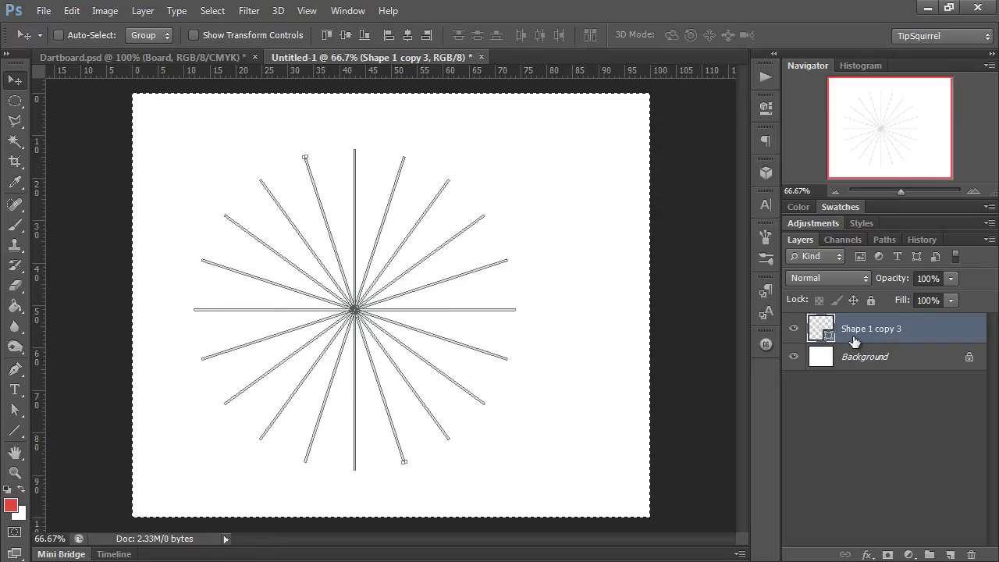
pyautogui.doubleClick(895, 330)
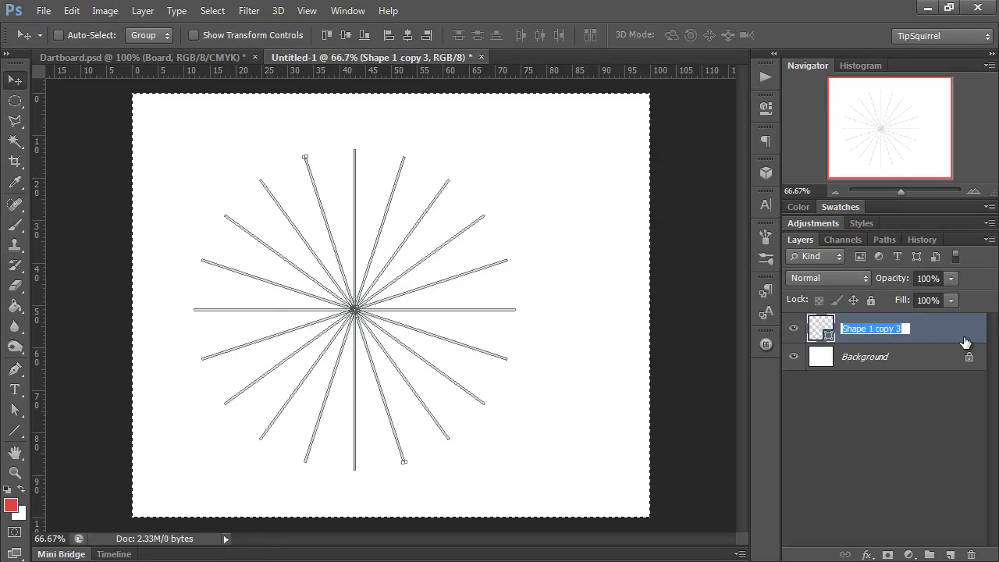
pyautogui.write('Spokes')
pyautogui.press('Return')
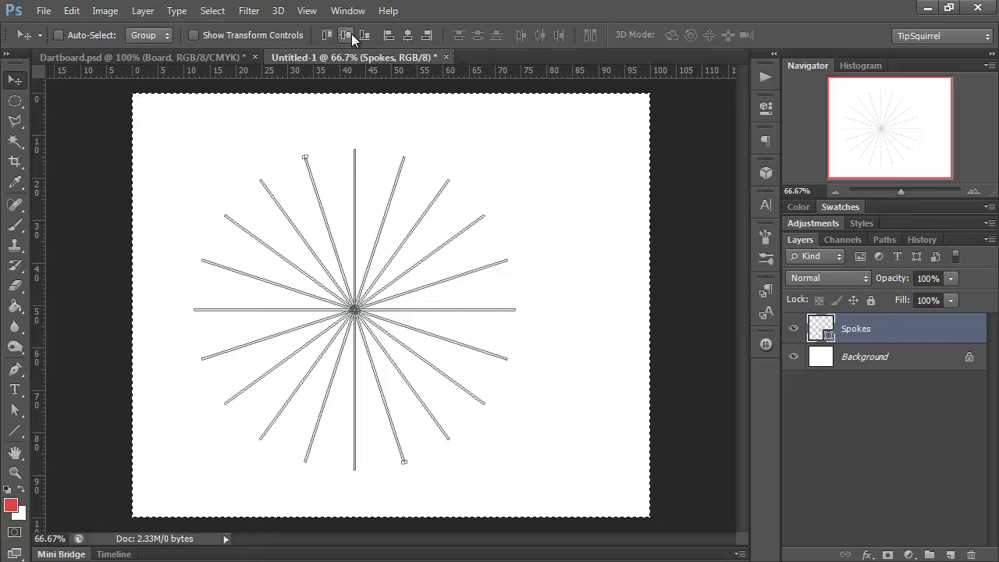
# Align the Spokes layer to the canvas centre horizontally and vertically, then deselect
pyautogui.click(407, 36)
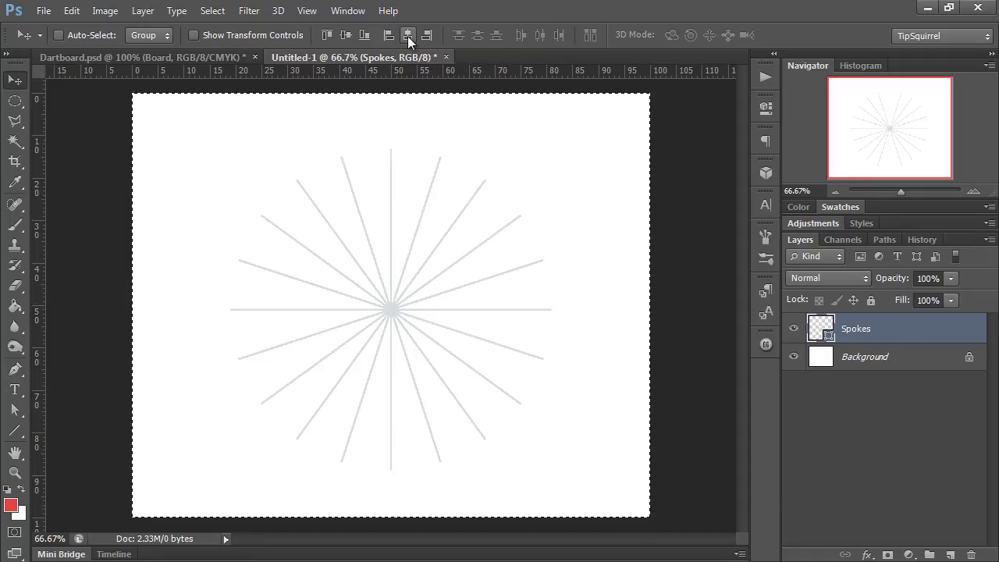
pyautogui.click(346, 35)
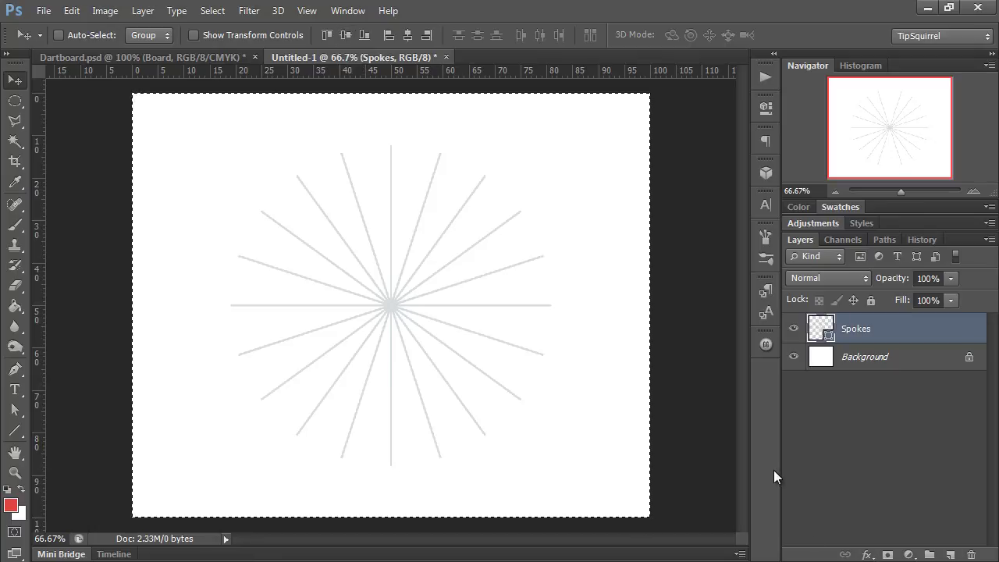
pyautogui.hotkey('ctrl', 'd')
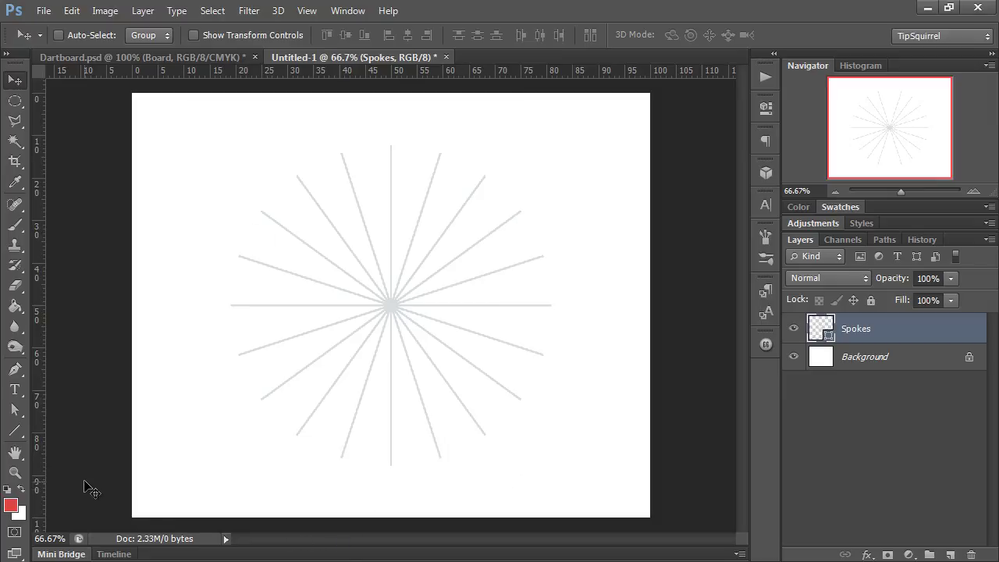
# Set up the Ellipse Tool with no fill and a light grey 4 pt stroke
pyautogui.click(27, 431)
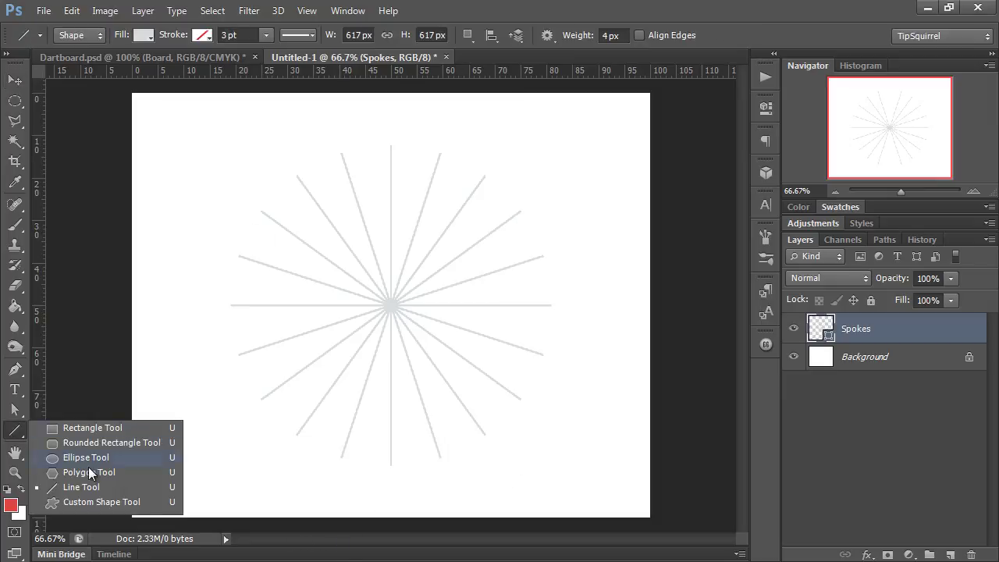
pyautogui.click(103, 458)
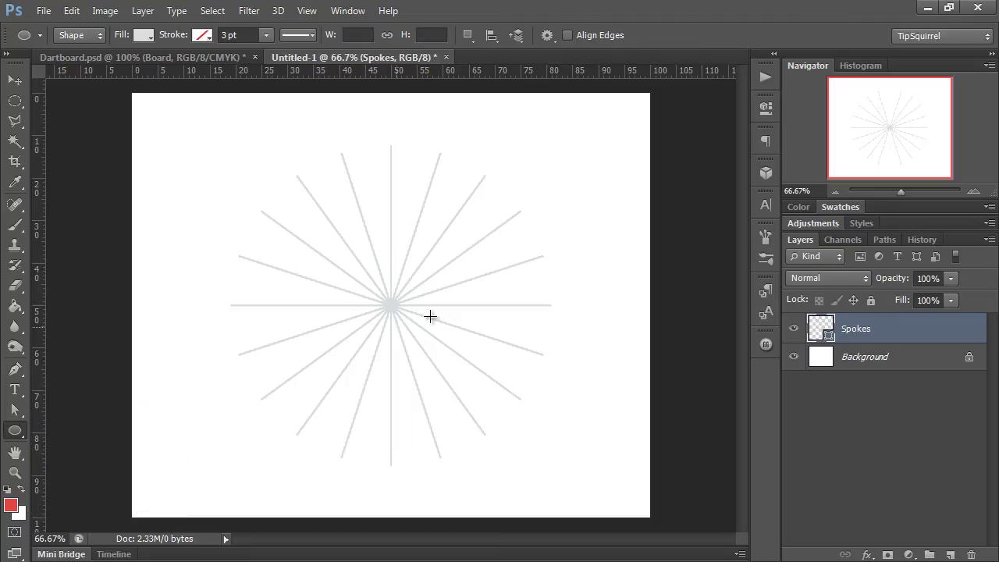
pyautogui.click(152, 33)
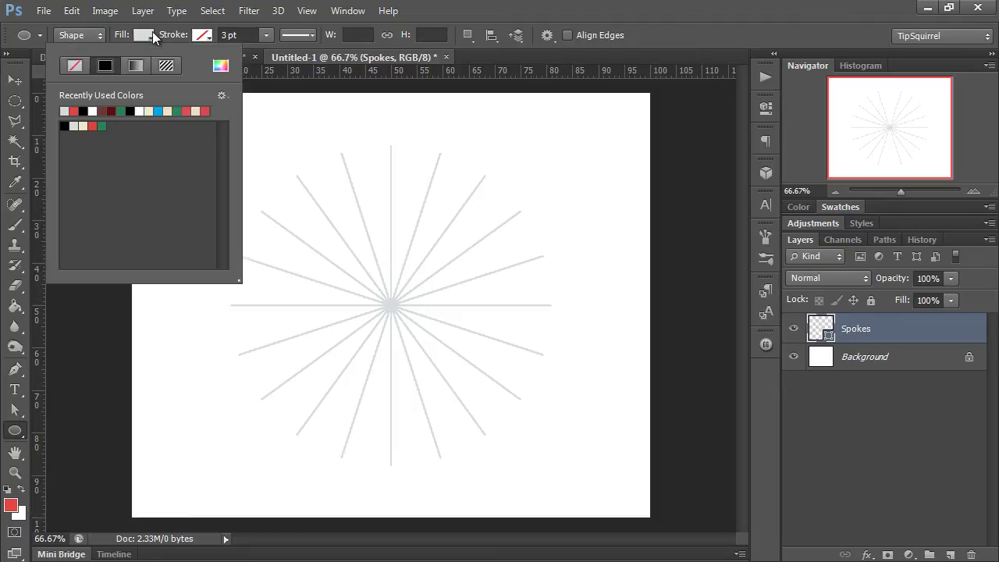
pyautogui.click(74, 65)
pyautogui.click(206, 32)
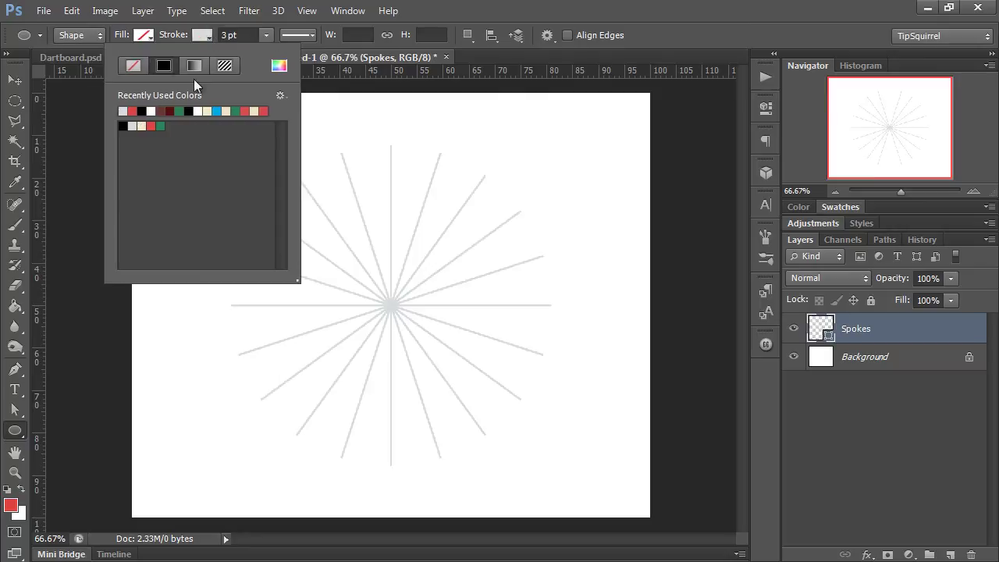
pyautogui.click(234, 35)
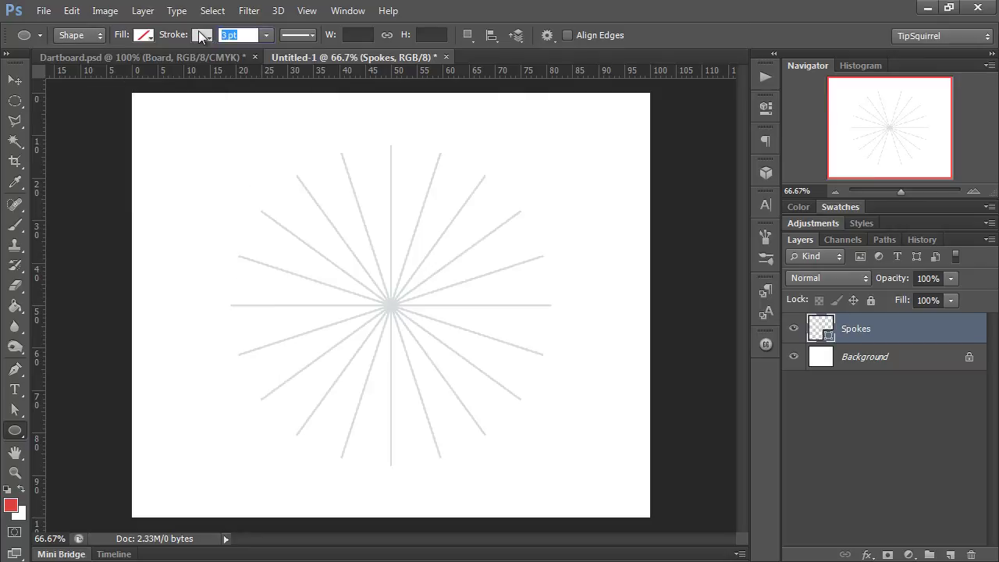
pyautogui.write('4')
# Add GuideGuide midpoint guides crossing at the canvas centre, then collapse the GuideGuide panel
pyautogui.click(768, 344)
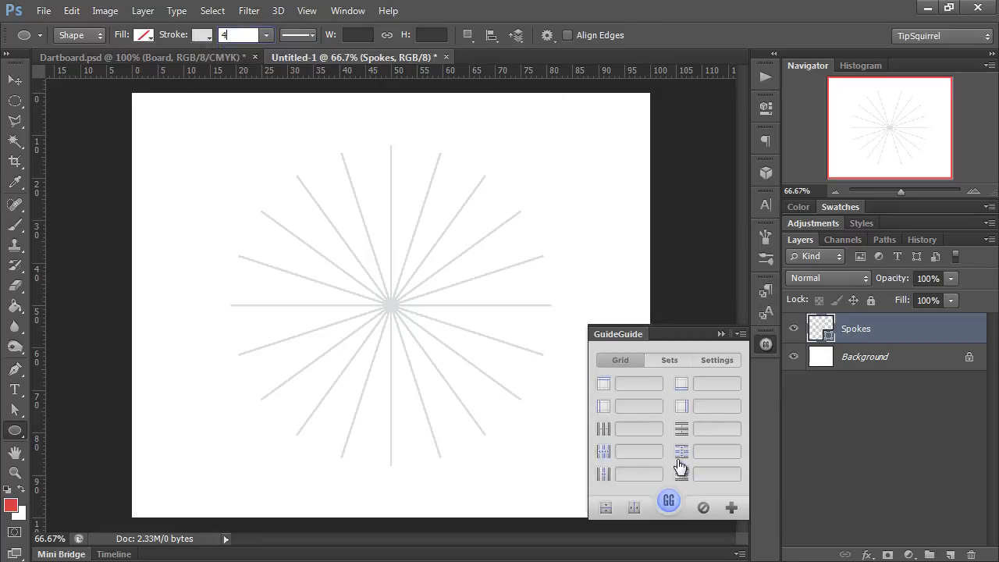
pyautogui.click(606, 511)
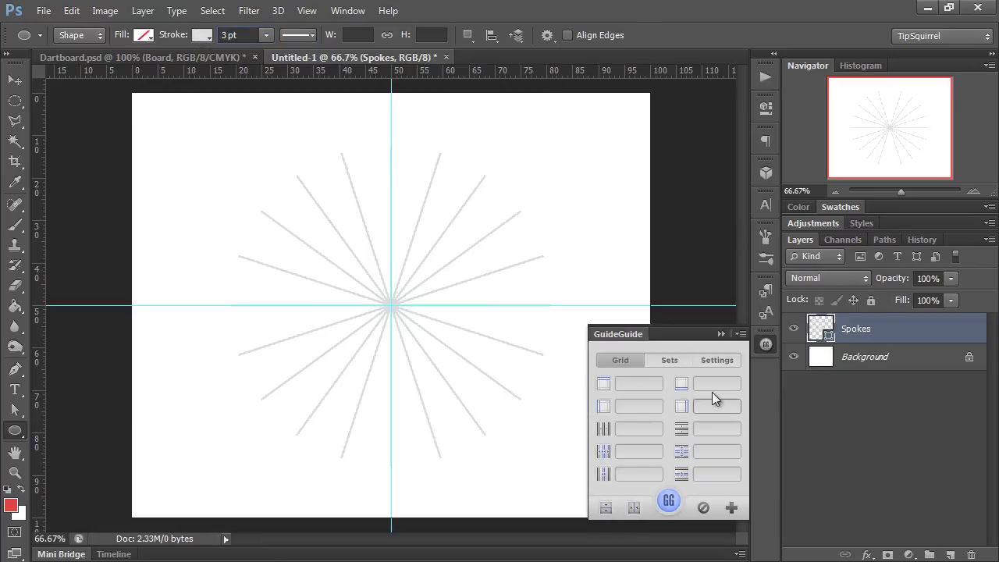
pyautogui.click(718, 334)
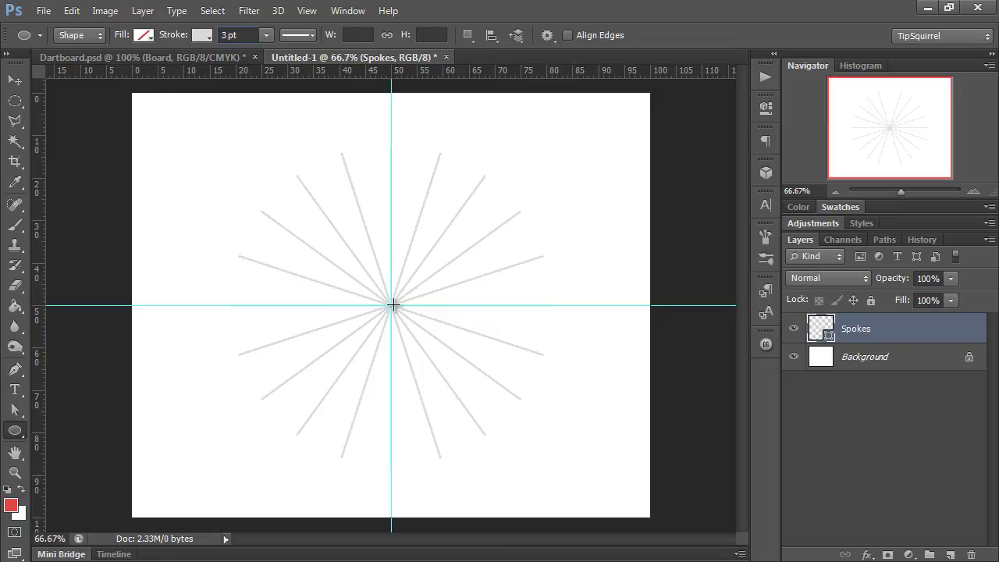
pyautogui.click(308, 10)
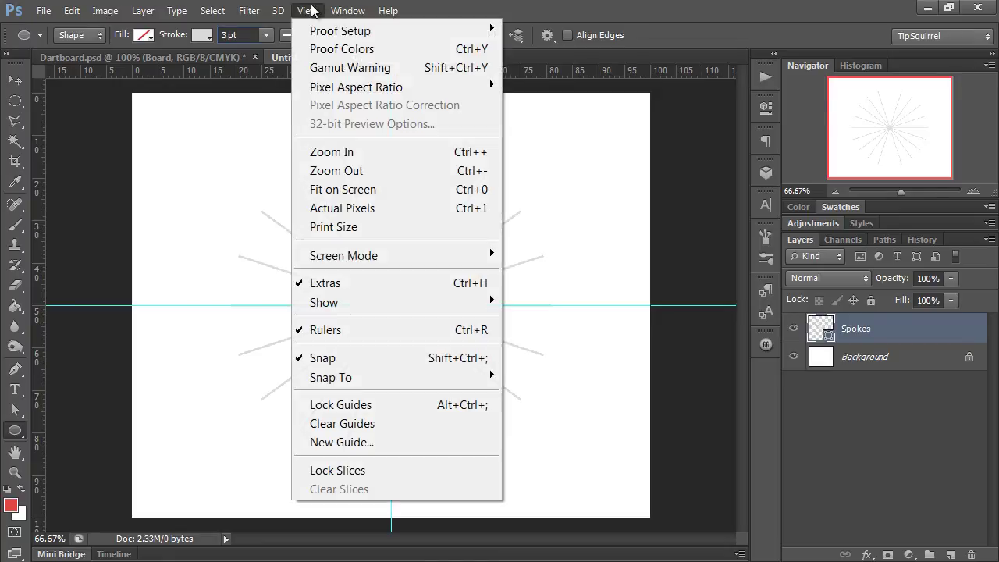
pyautogui.click(645, 7)
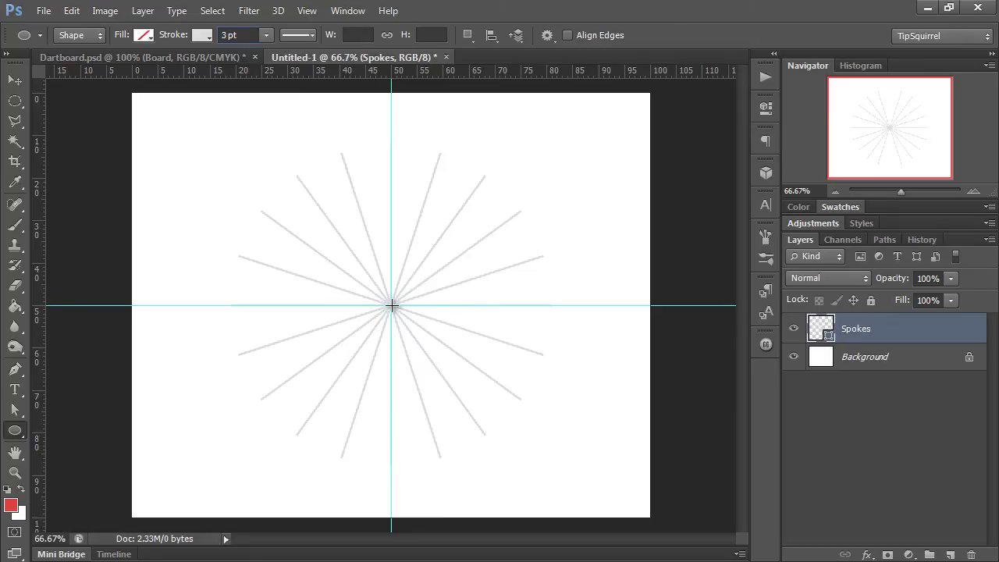
# Draw a 622 px circle outline from the guide intersection to the spoke tips, then hide guides
pyautogui.moveTo(391, 305); pyautogui.dragTo(556, 466)
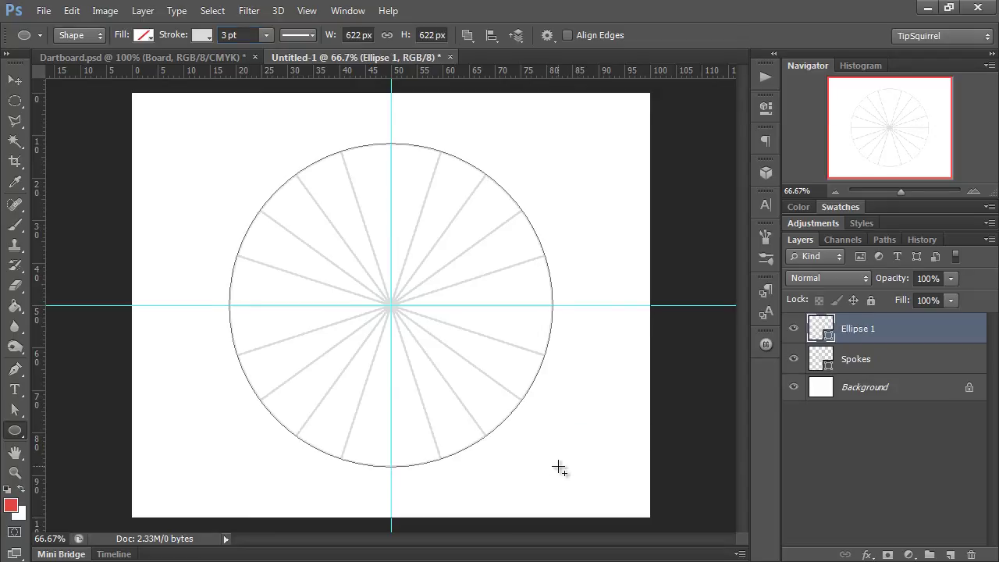
pyautogui.click(896, 475)
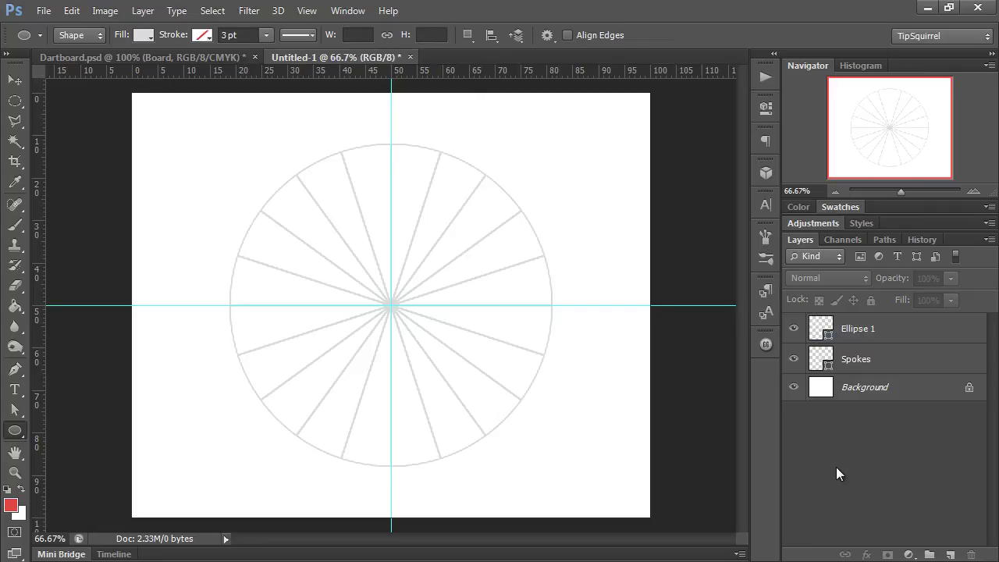
pyautogui.hotkey('ctrl', ';')
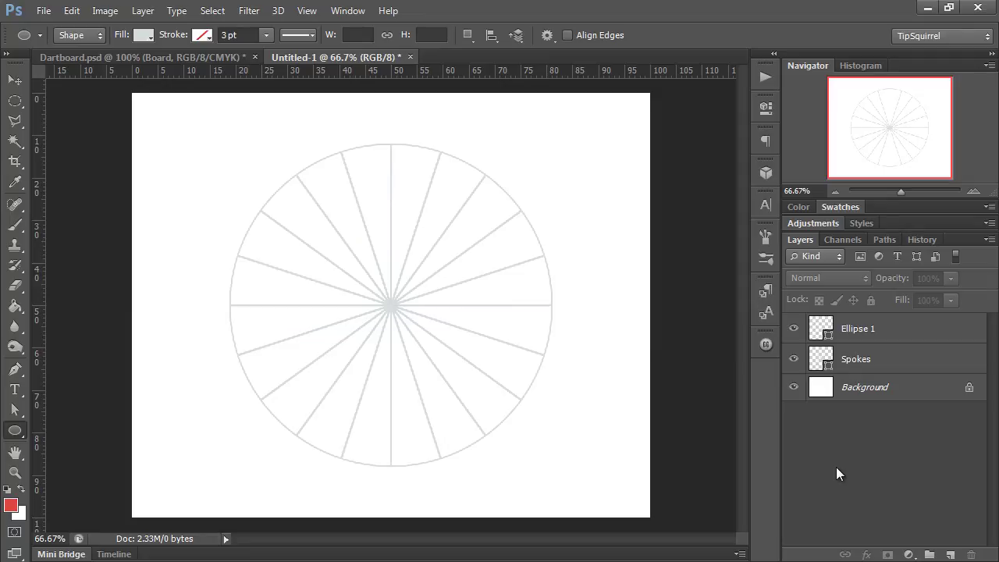
# Duplicate Ellipse 1 and scale the copy to 93% width and height
pyautogui.click(859, 334)
pyautogui.hotkey('ctrl', 'j')
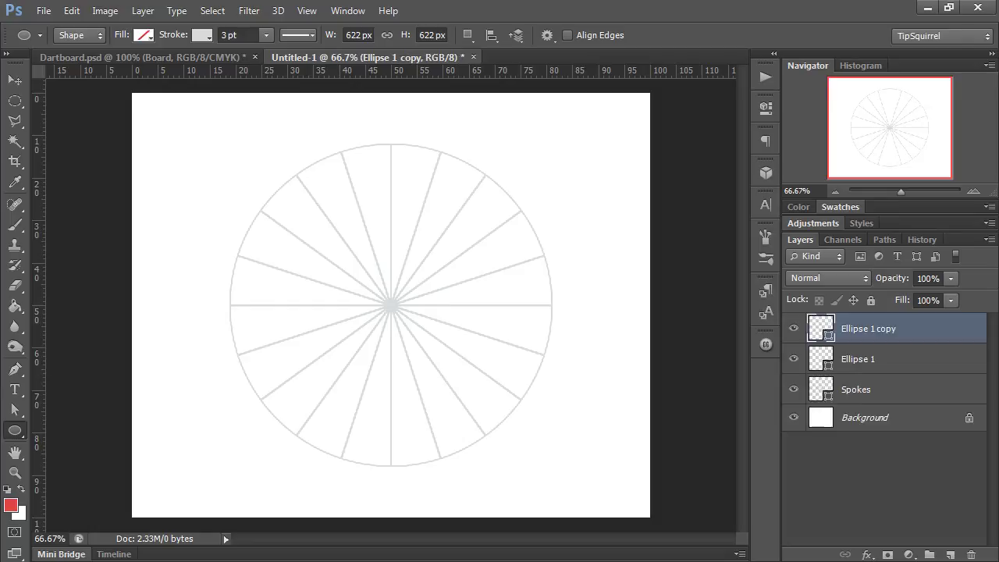
pyautogui.hotkey('ctrl', 't')
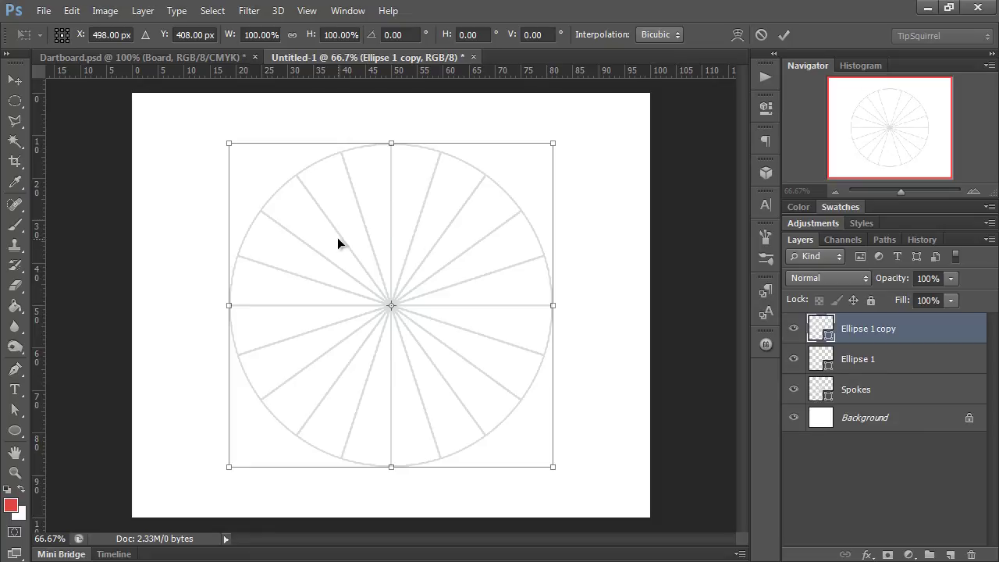
pyautogui.click(260, 34)
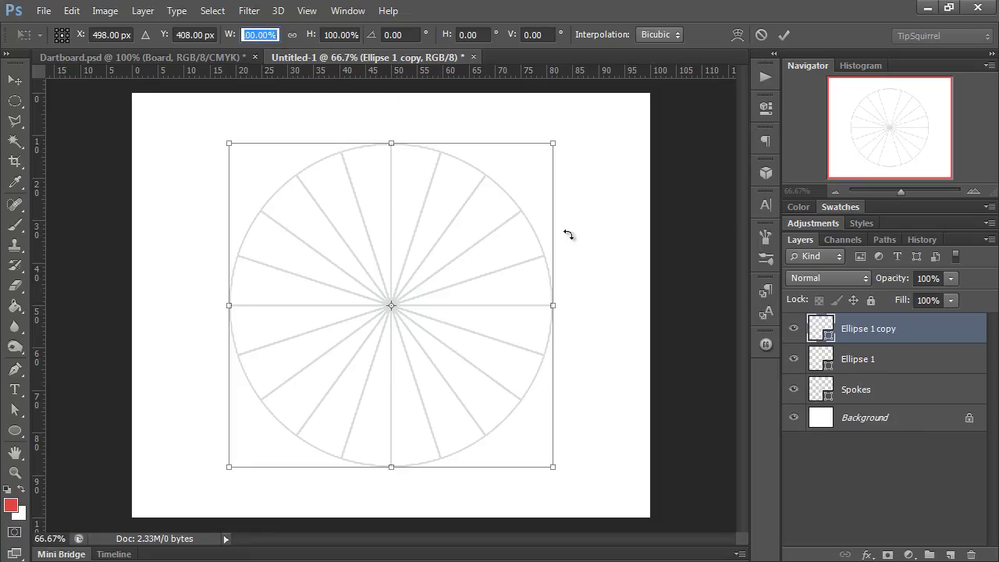
pyautogui.write('90')
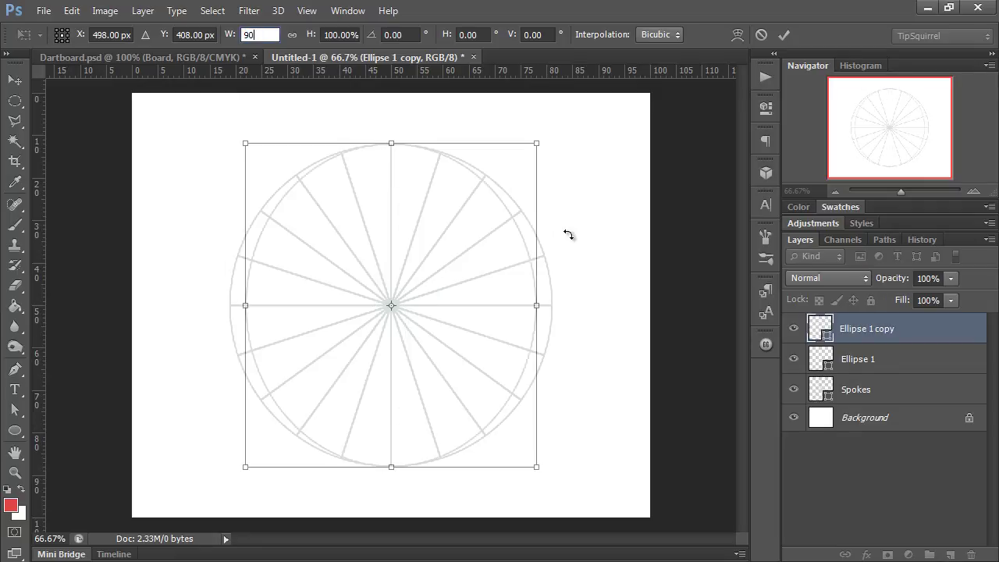
pyautogui.press('Tab')
pyautogui.write('90')
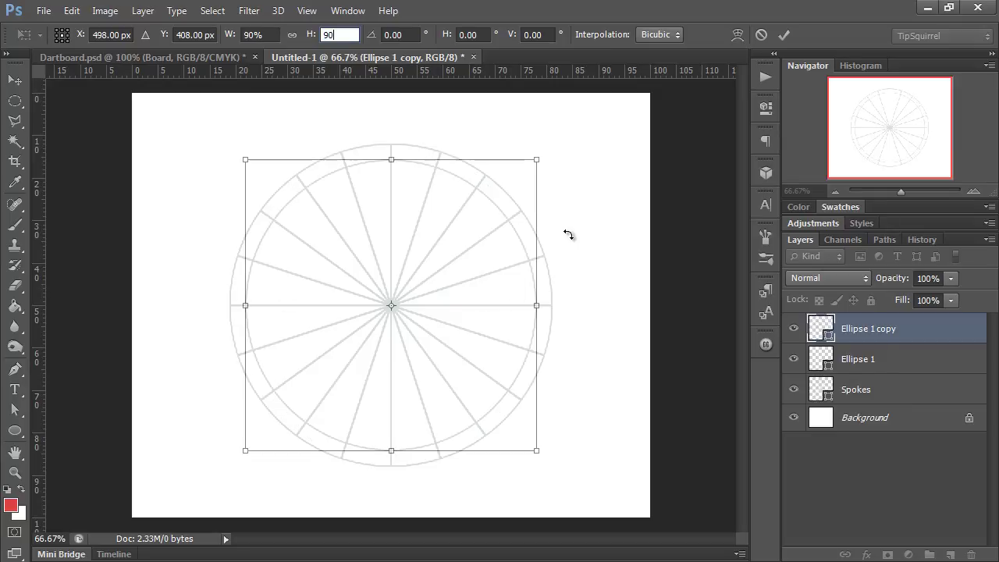
pyautogui.click(256, 31)
pyautogui.write('93')
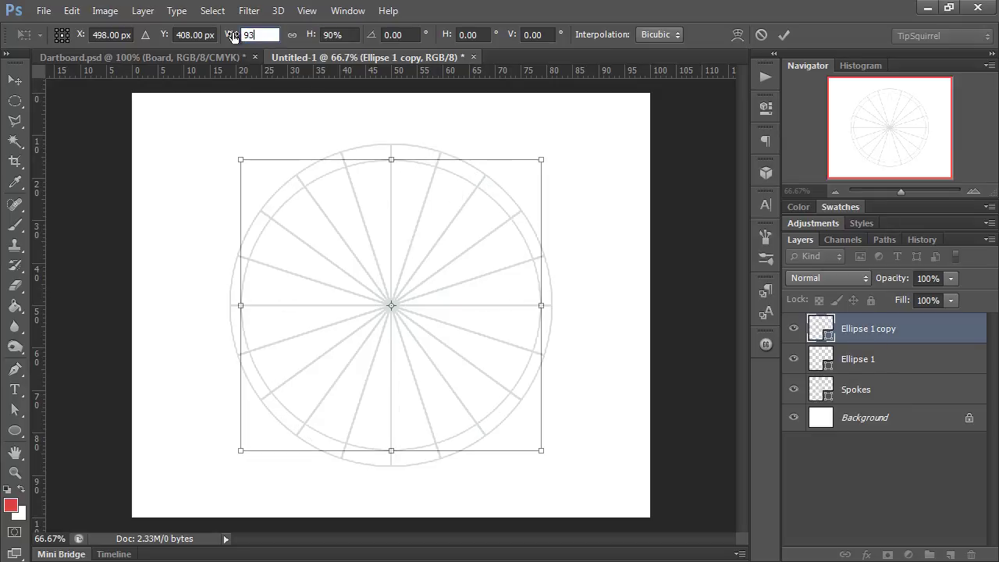
pyautogui.press('Tab')
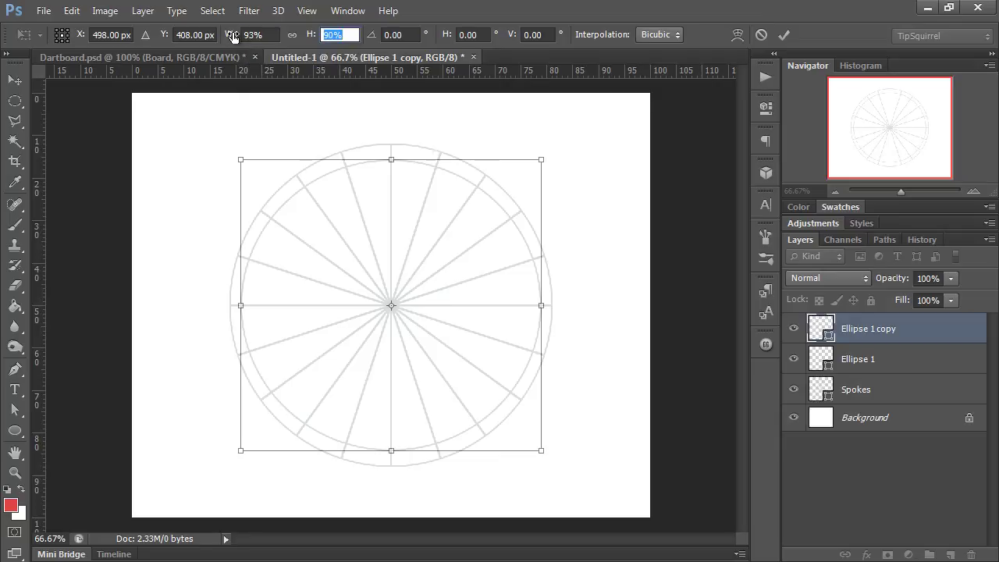
pyautogui.write('93')
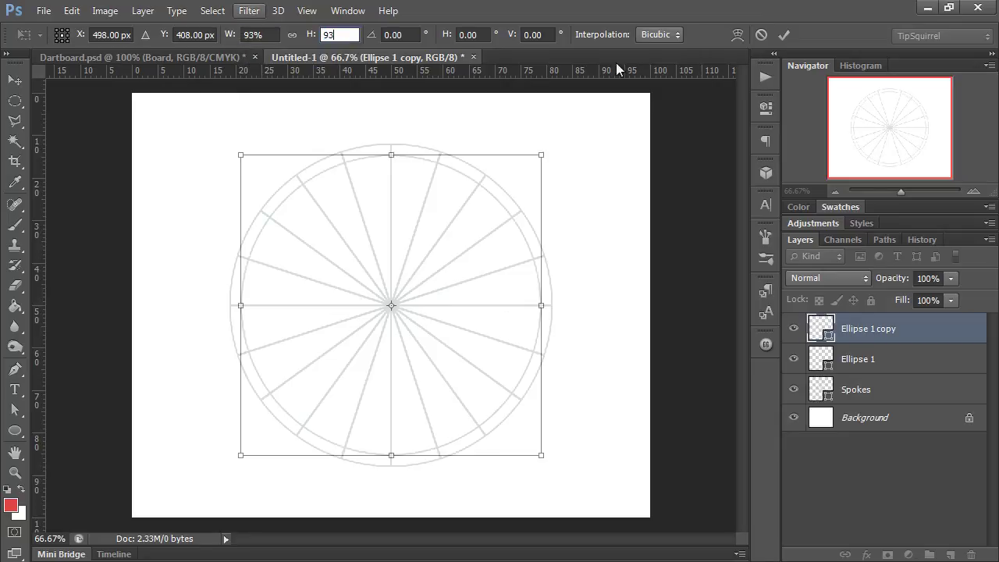
pyautogui.click(787, 32)
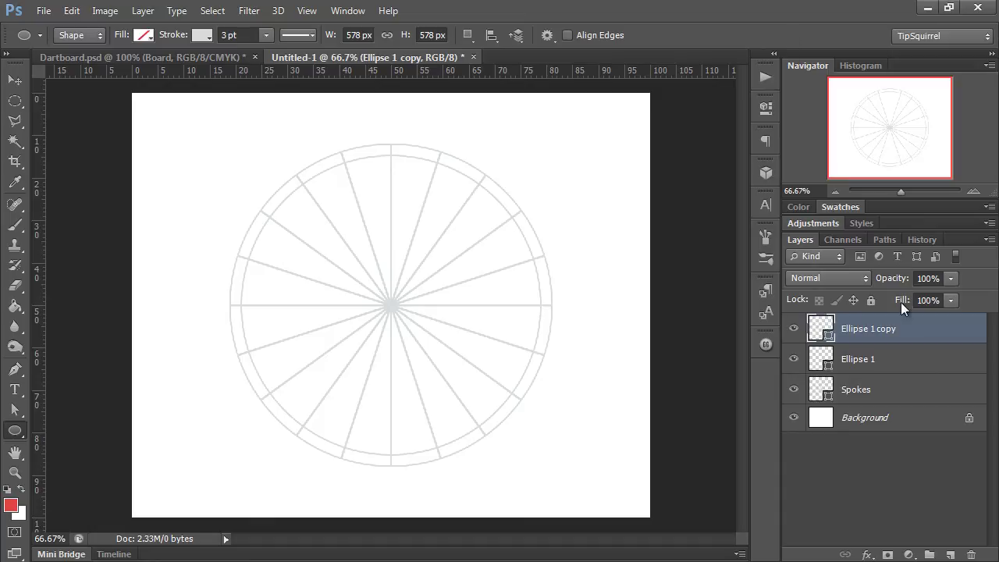
# Duplicate the circle and scale the copy to 65% width and height, committing the transform
pyautogui.hotkey('ctrl', 'j')
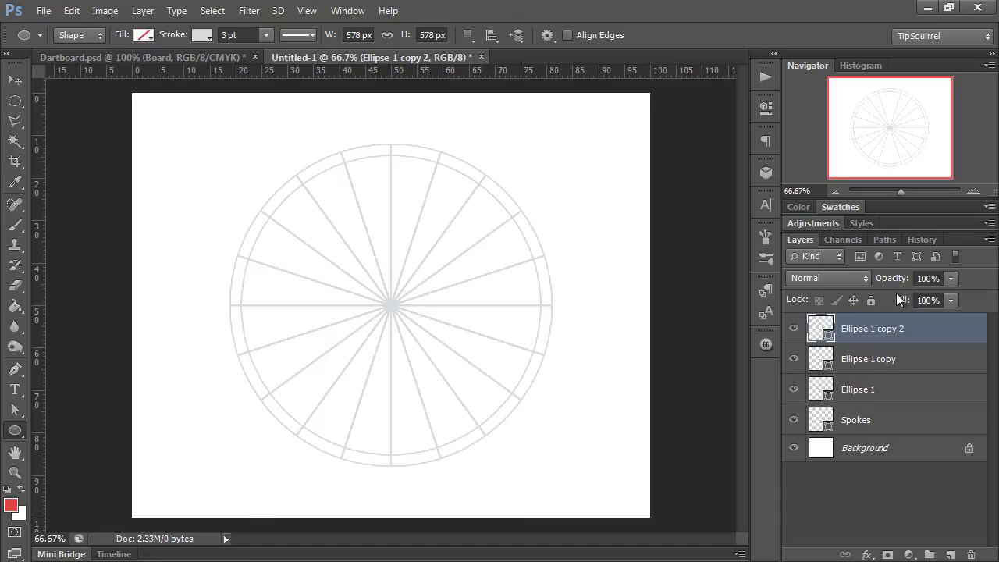
pyautogui.hotkey('ctrl', 't')
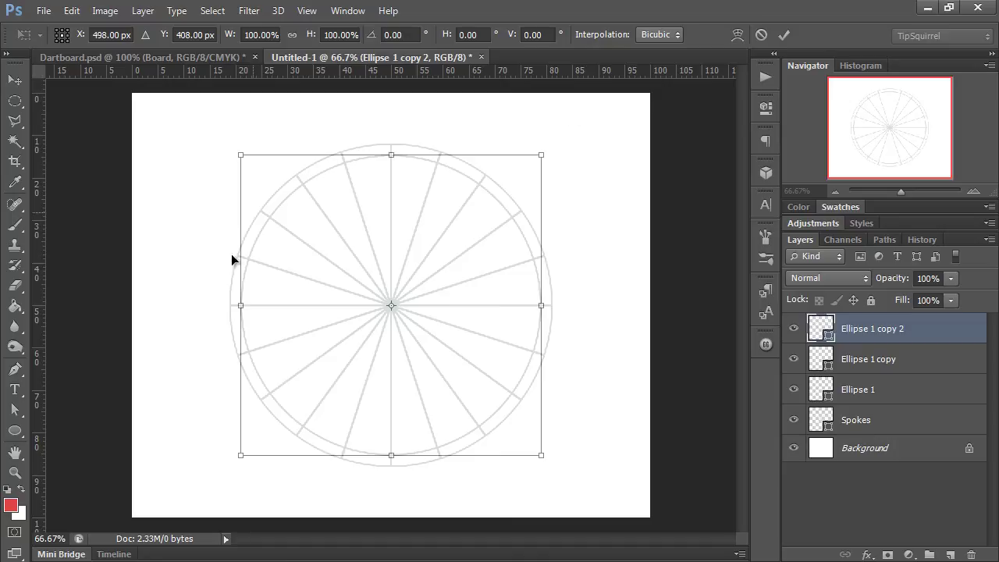
pyautogui.click(270, 34)
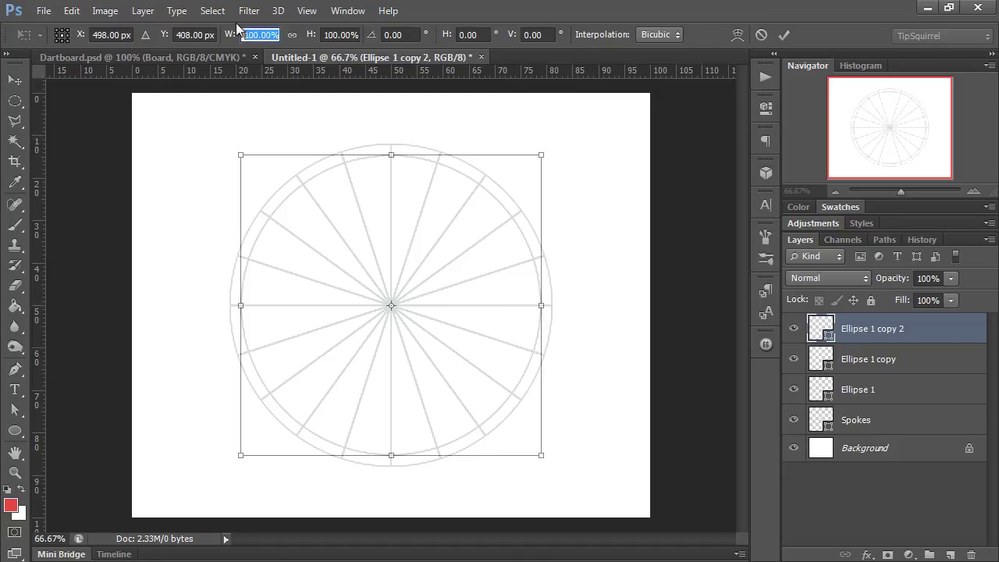
pyautogui.write('60')
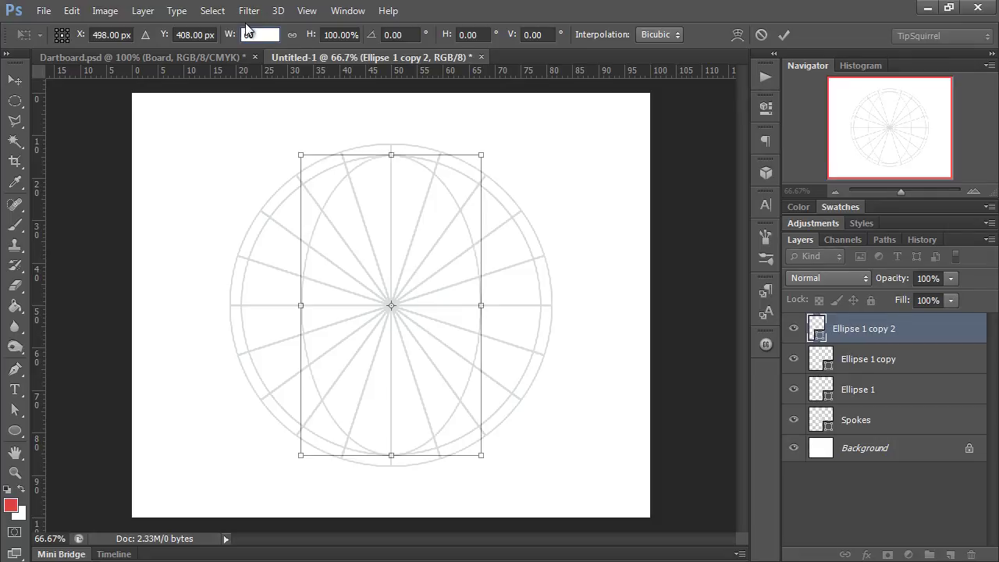
pyautogui.click(330, 36)
pyautogui.write('60')
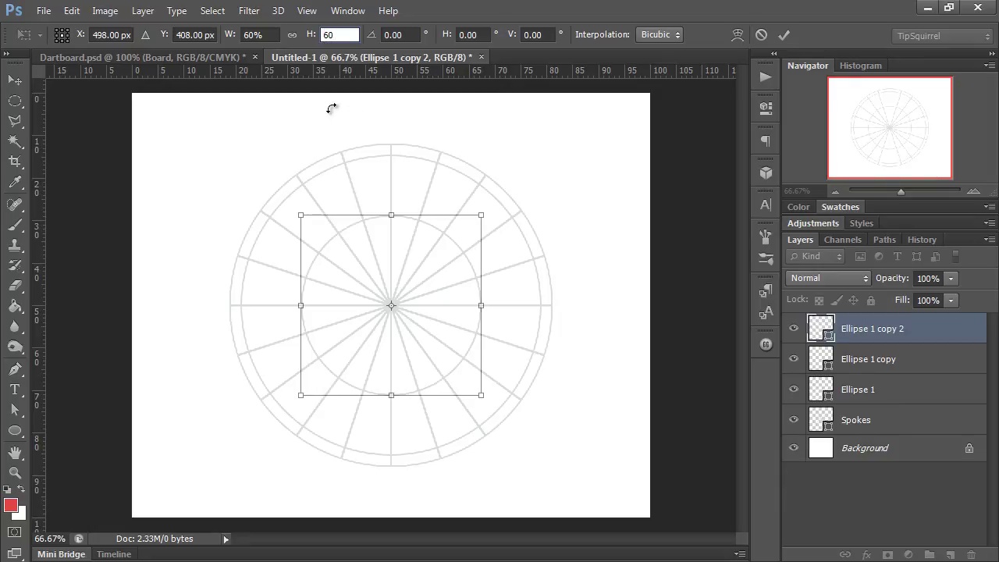
pyautogui.click(273, 35)
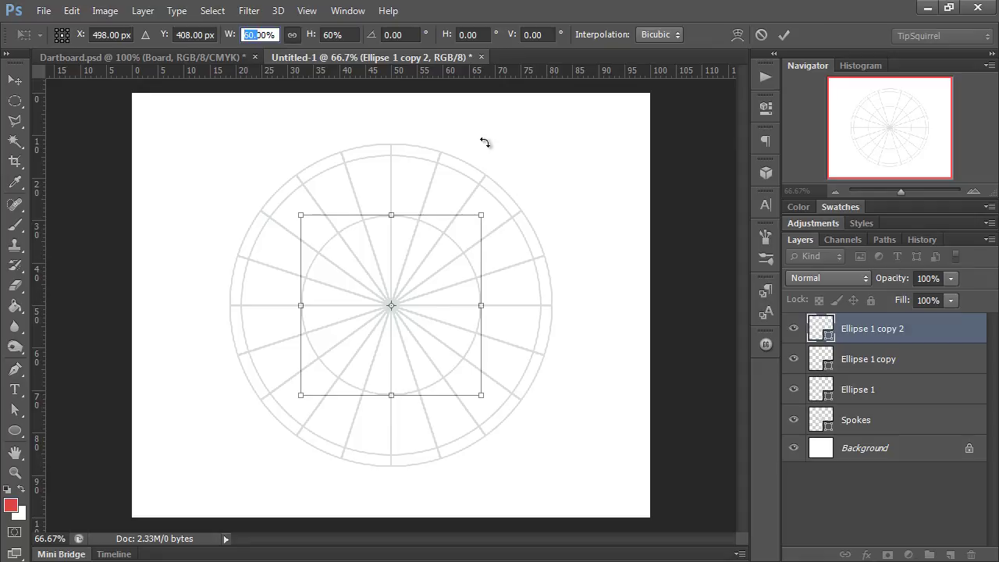
pyautogui.write('65')
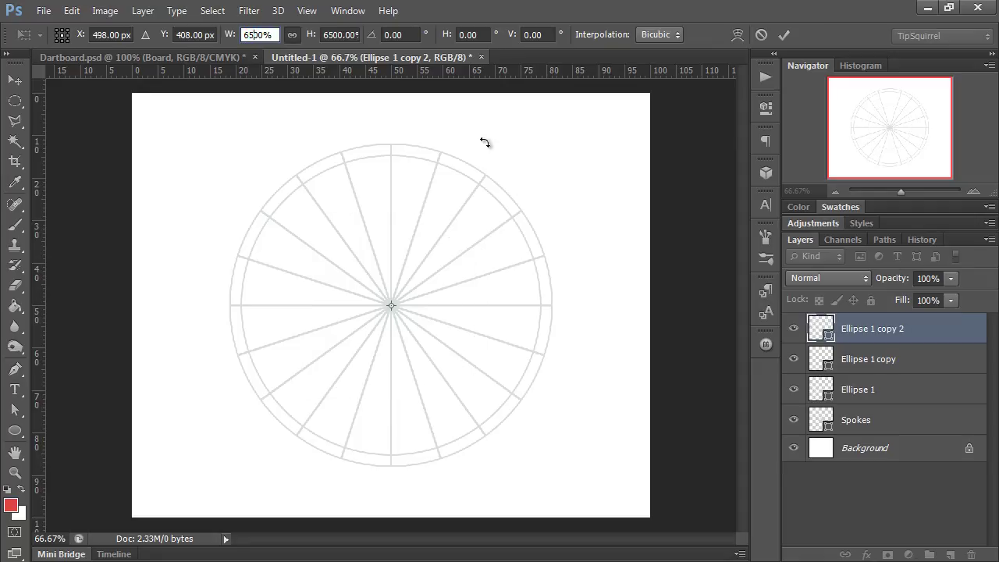
pyautogui.press('Delete')
pyautogui.press('Delete')
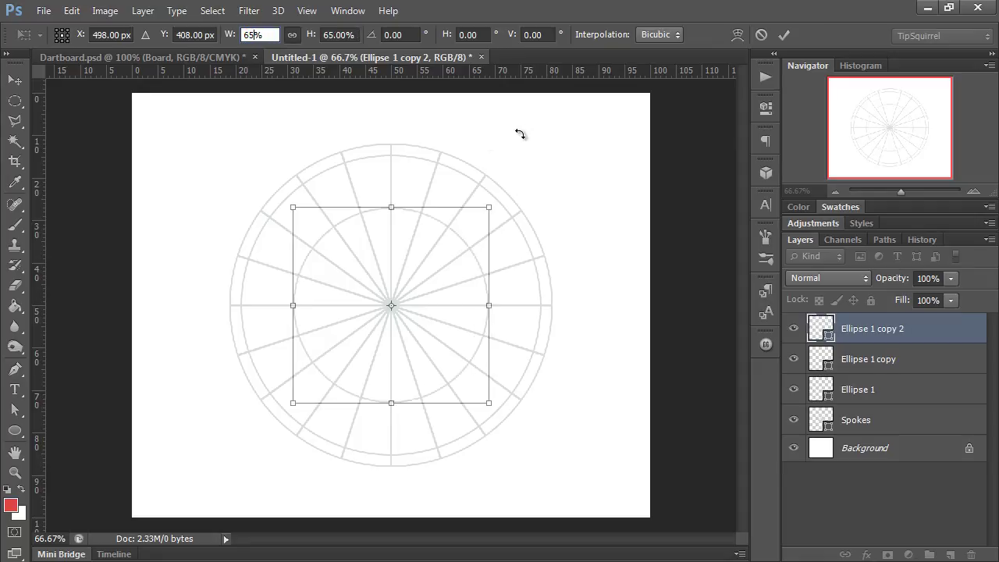
pyautogui.click(784, 34)
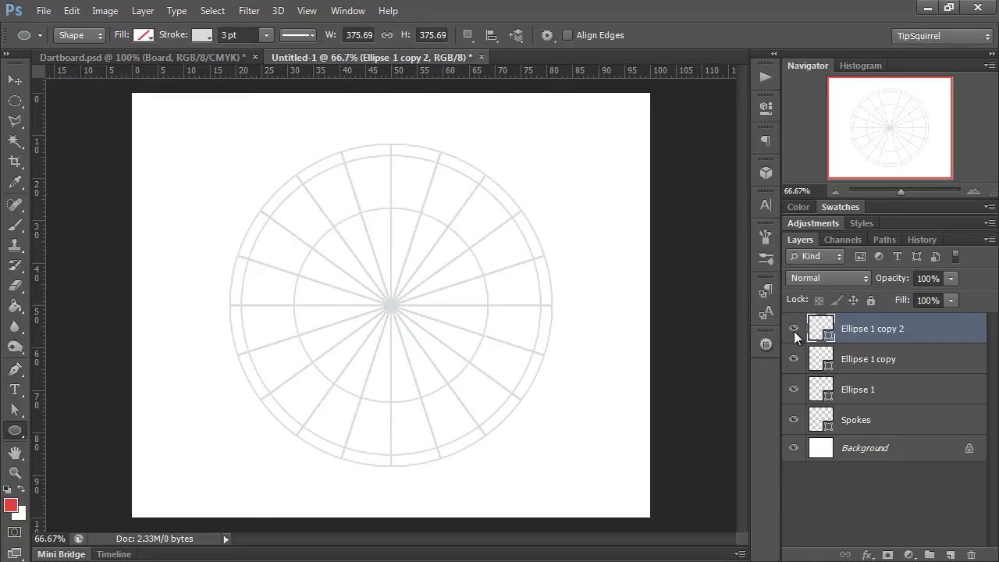
# Duplicate the inner ring and scale the copy proportionally to 90%
pyautogui.hotkey('ctrl', 'j')
pyautogui.hotkey('ctrl', 't')
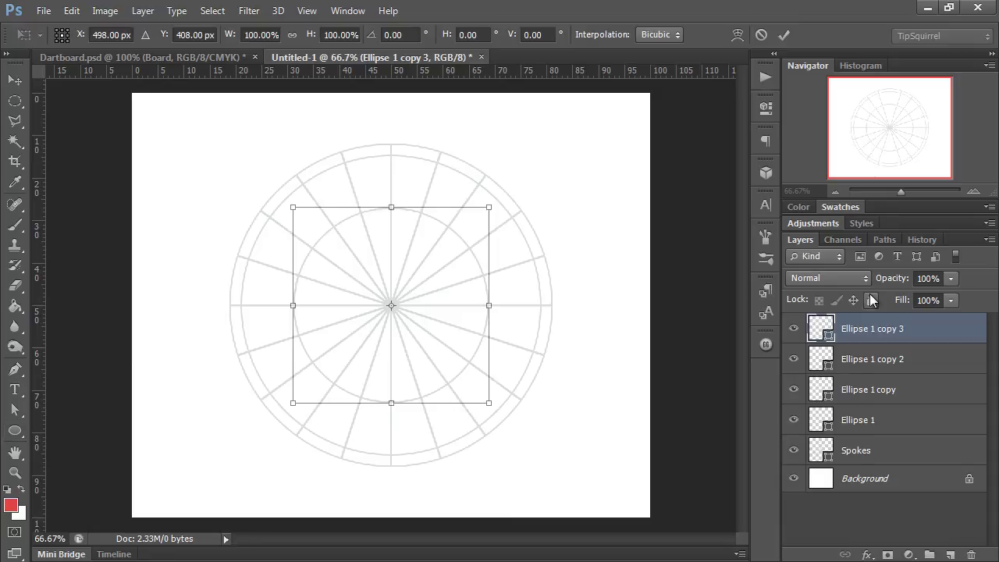
pyautogui.click(292, 34)
pyautogui.click(258, 35)
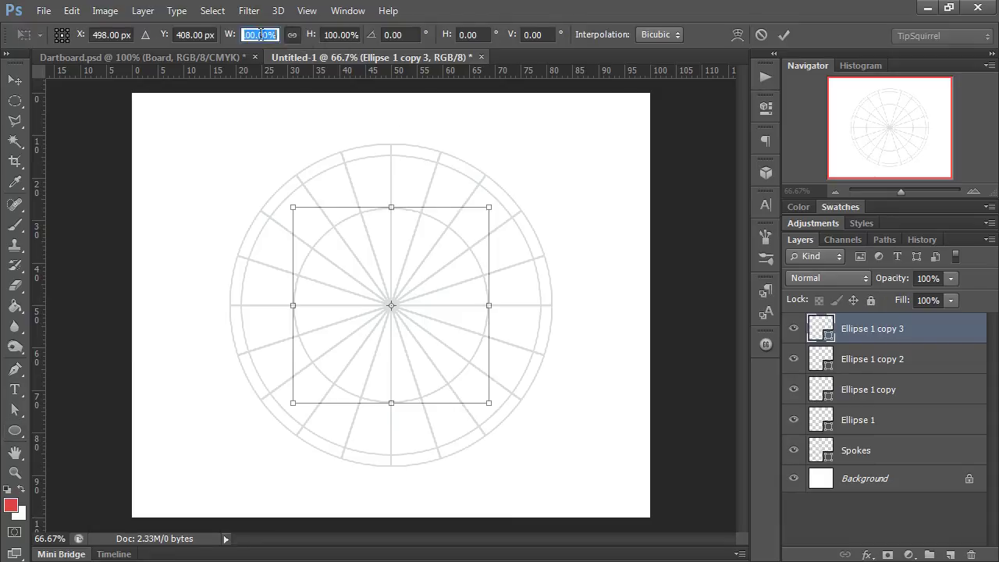
pyautogui.write('90')
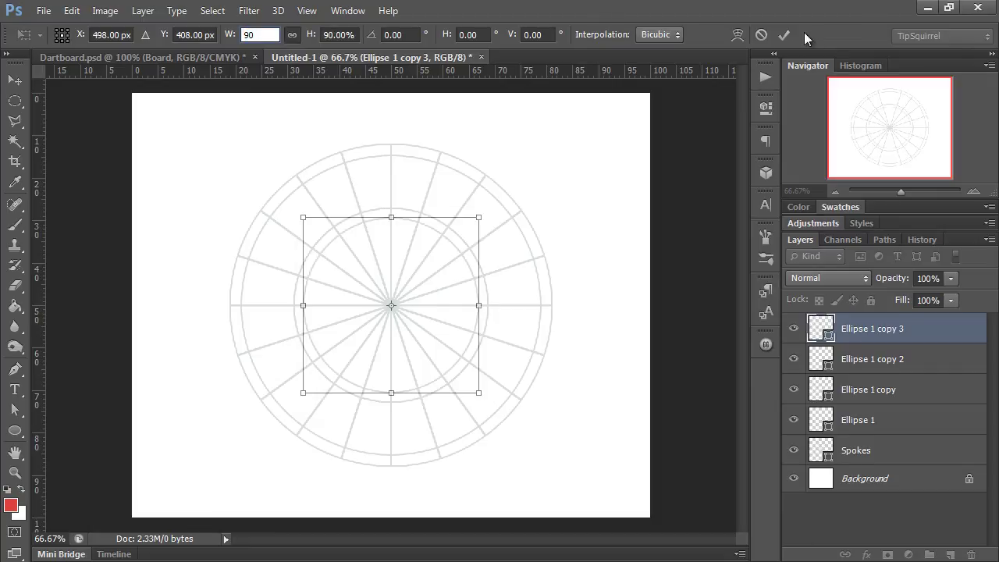
pyautogui.click(785, 35)
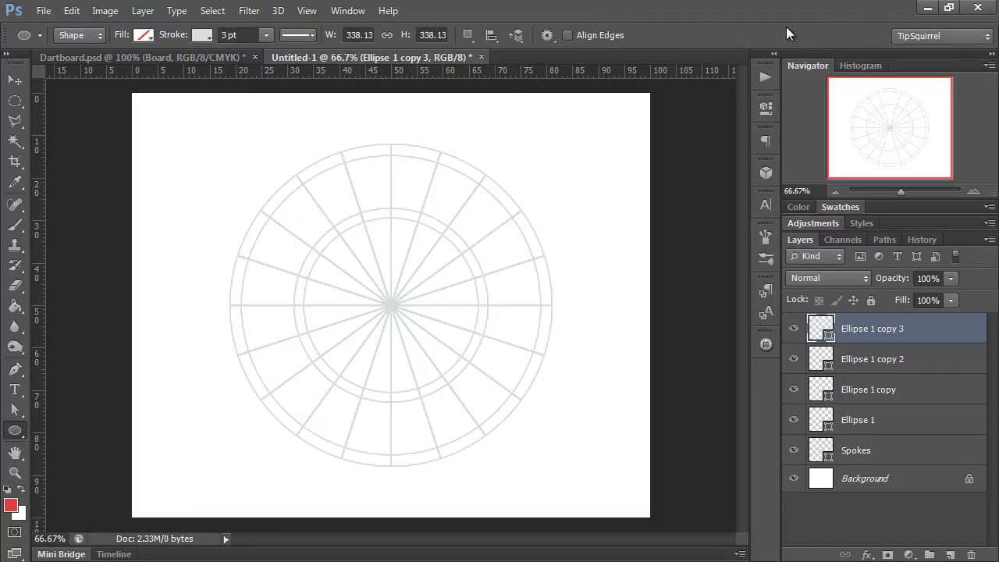
# Duplicate the ring again and shrink the copy to 30% width and height
pyautogui.hotkey('ctrl', 'j')
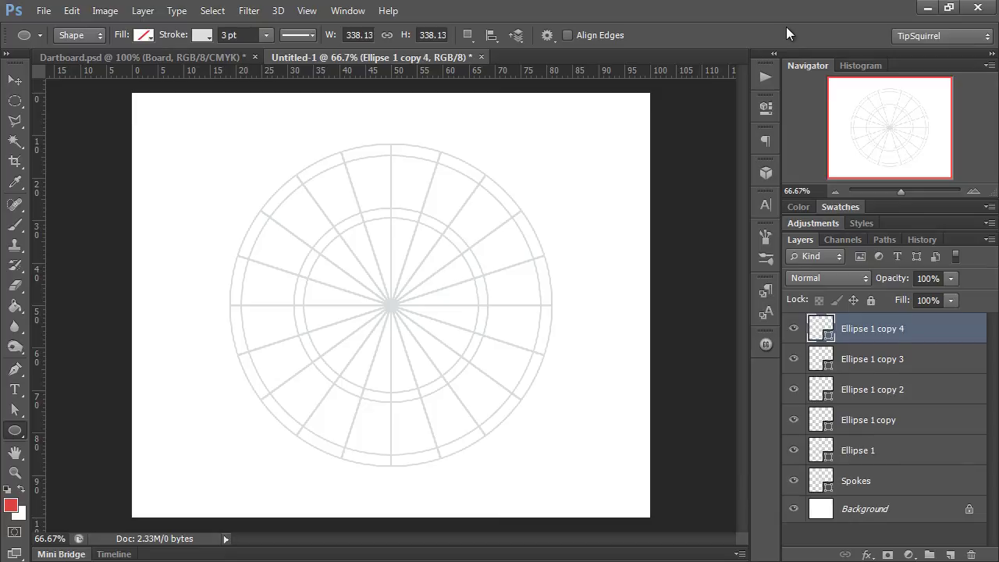
pyautogui.hotkey('ctrl', 't')
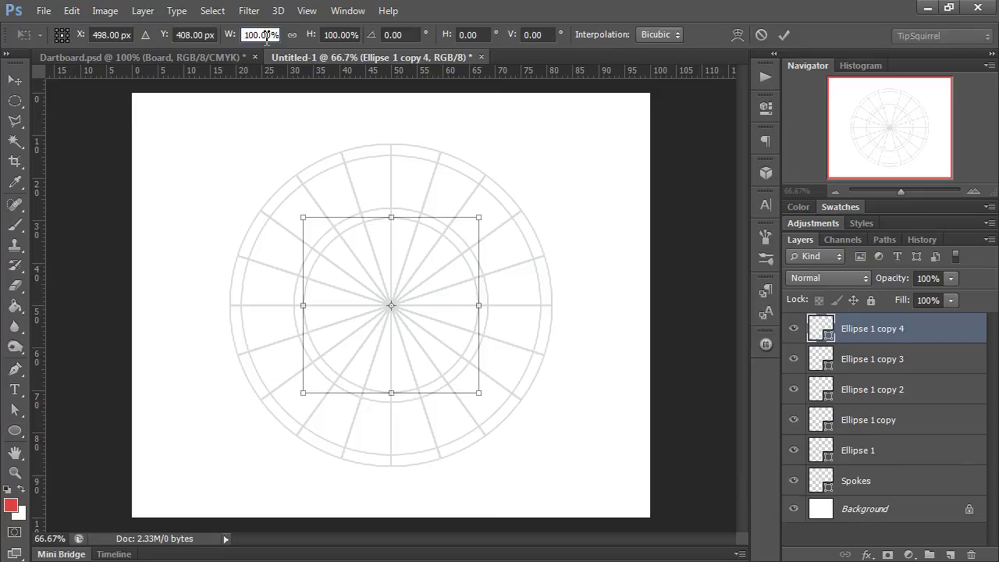
pyautogui.click(263, 34)
pyautogui.write('30')
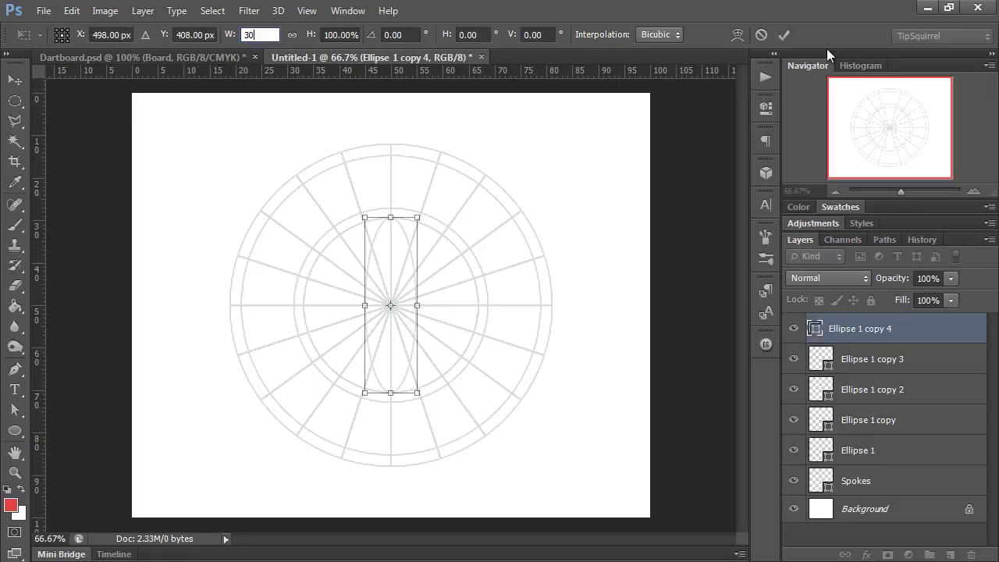
pyautogui.press('Tab')
pyautogui.write('30')
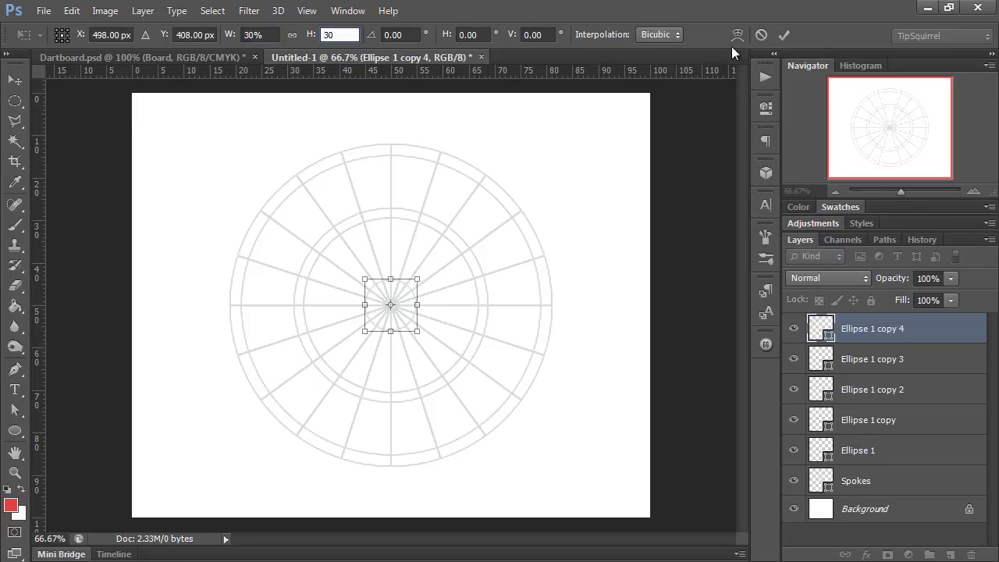
pyautogui.click(783, 34)
# Duplicate the small ring and scale it proportionally to 50% for the bullseye
pyautogui.hotkey('ctrl', 'j')
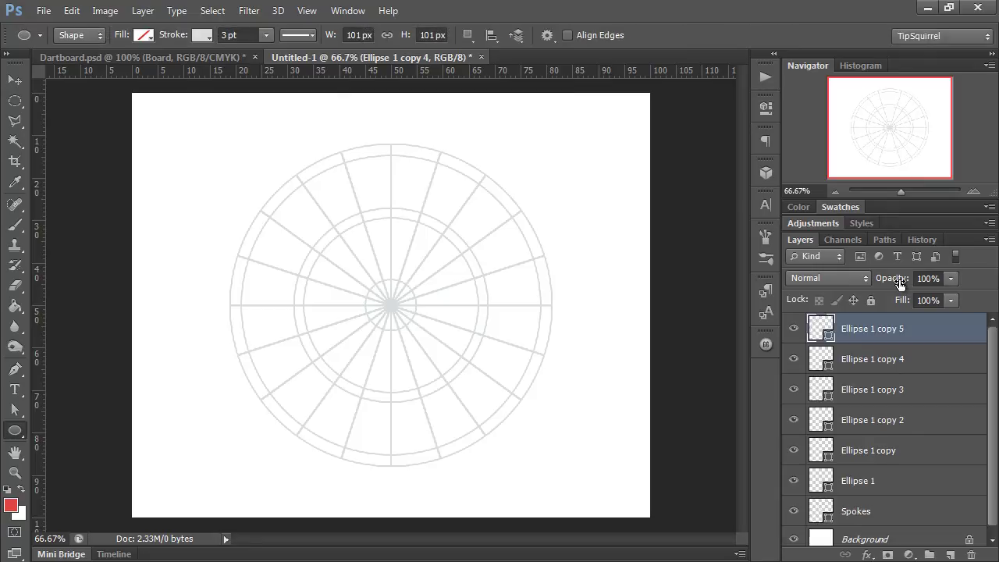
pyautogui.hotkey('ctrl', 't')
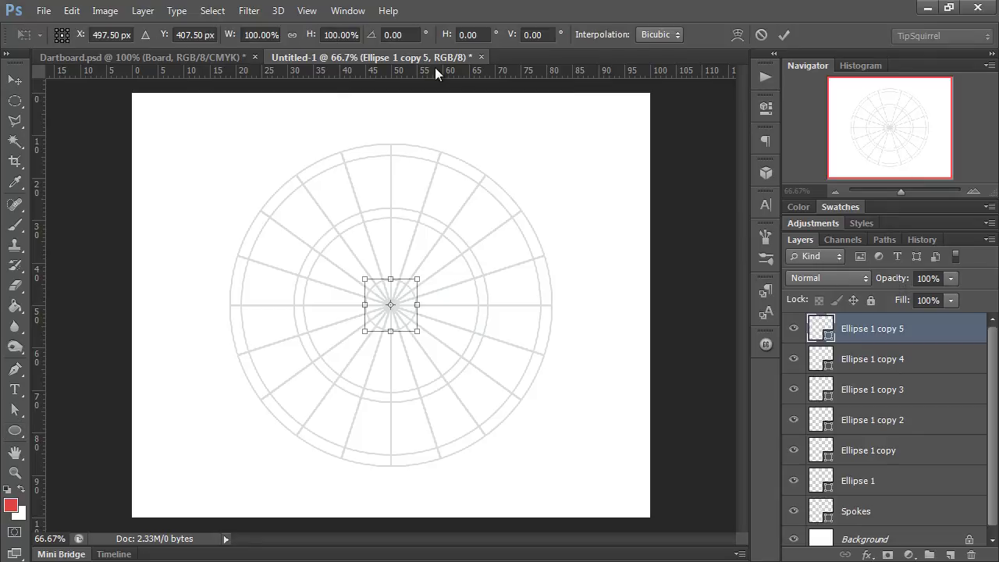
pyautogui.click(292, 34)
pyautogui.click(266, 35)
pyautogui.write('50')
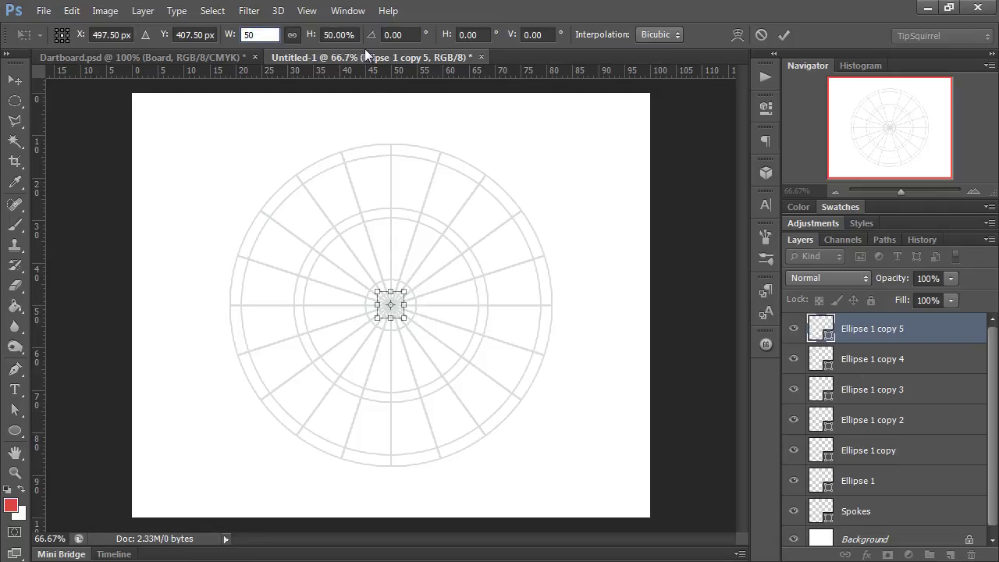
pyautogui.click(783, 34)
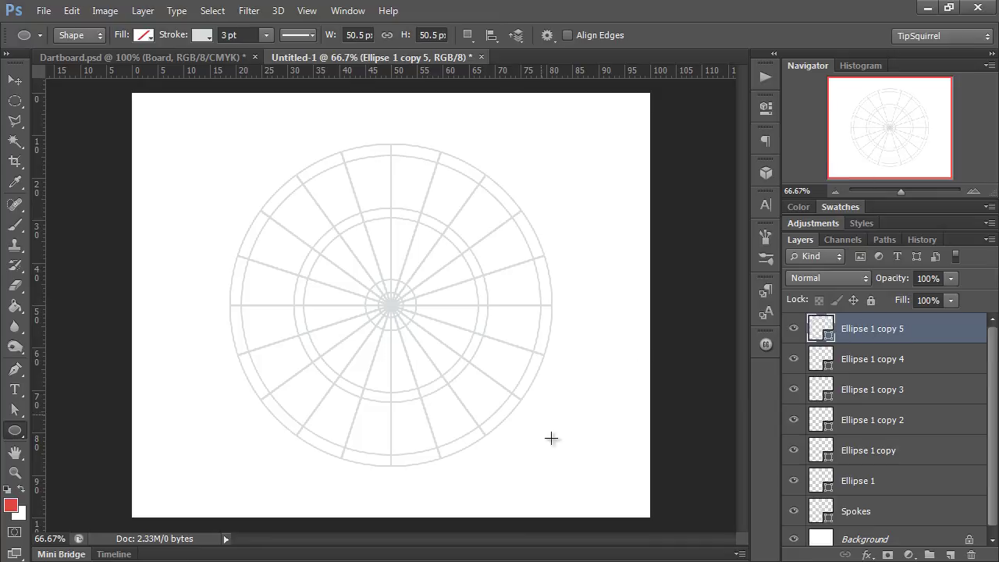
# Hide the Background, Merge Visible the rings and spokes, then show the Background again
pyautogui.scroll(-1, 903, 435)
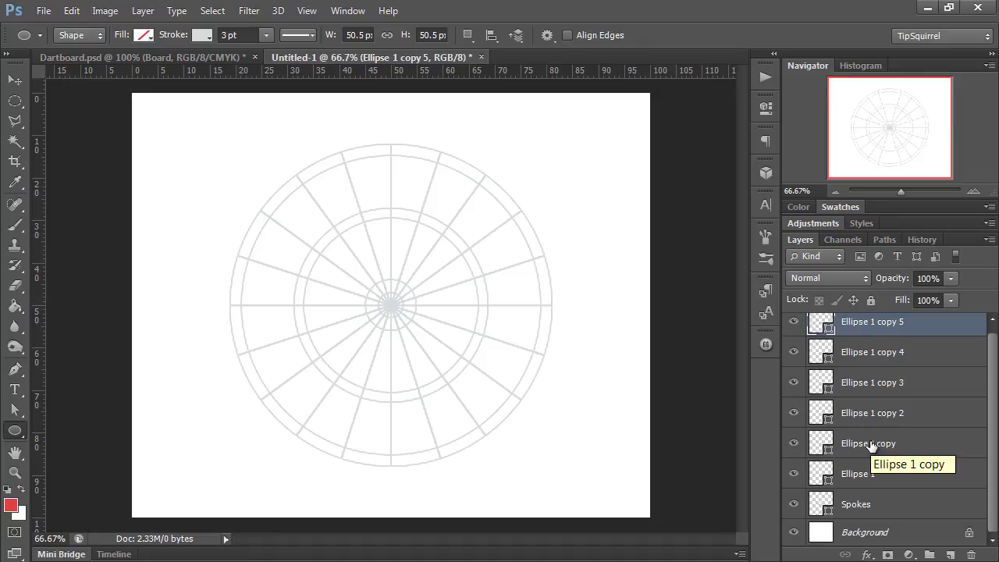
pyautogui.click(794, 532)
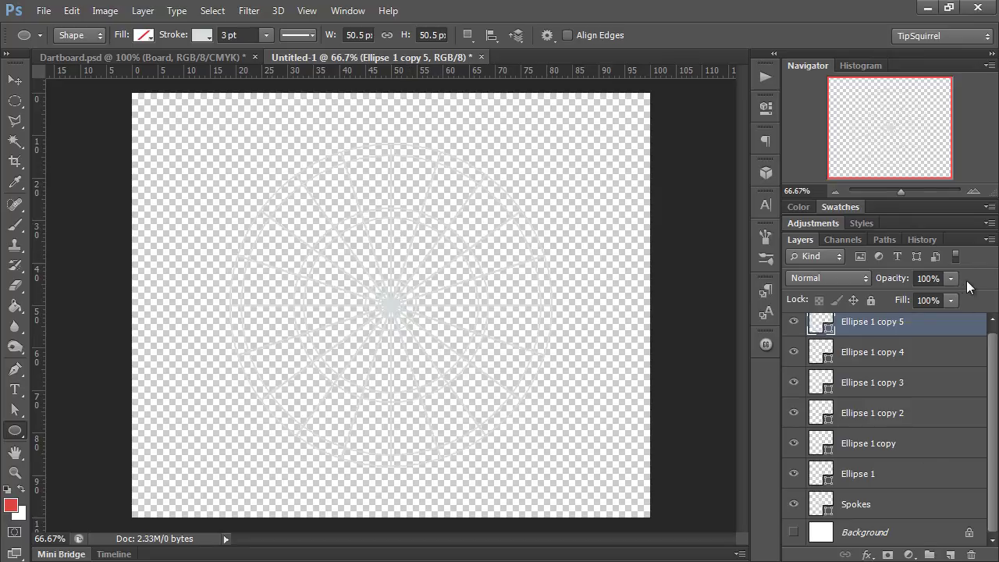
pyautogui.click(989, 241)
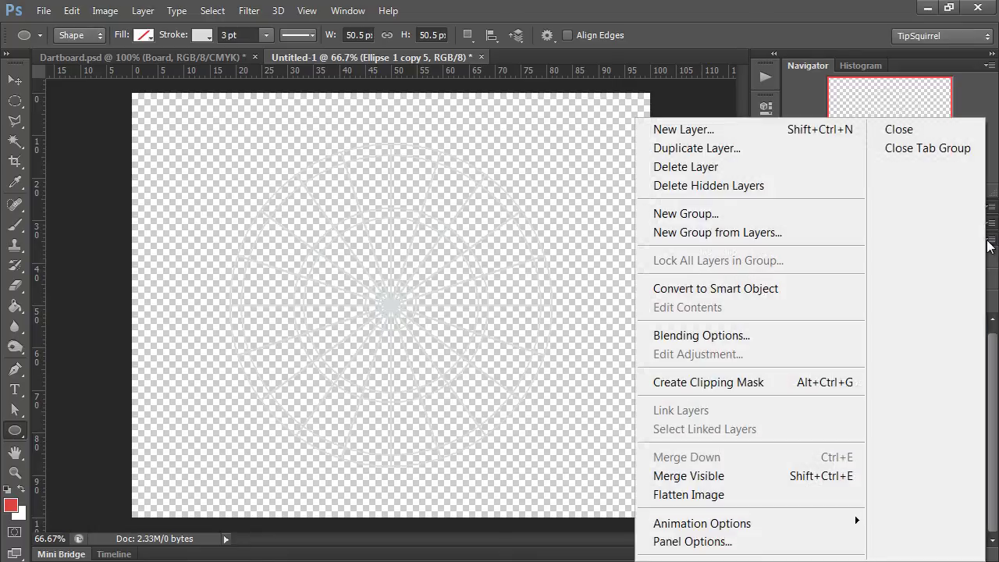
pyautogui.click(725, 478)
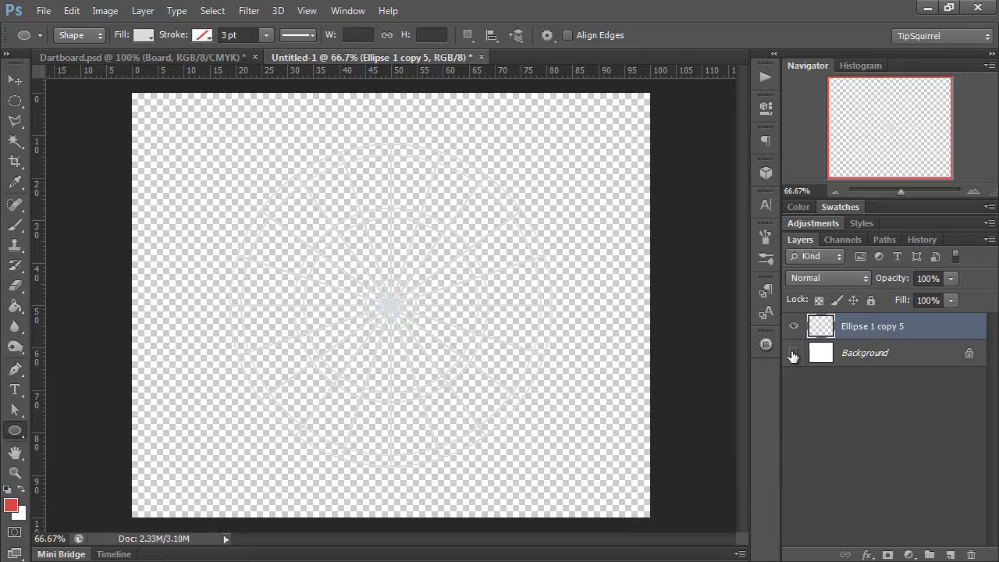
pyautogui.click(794, 353)
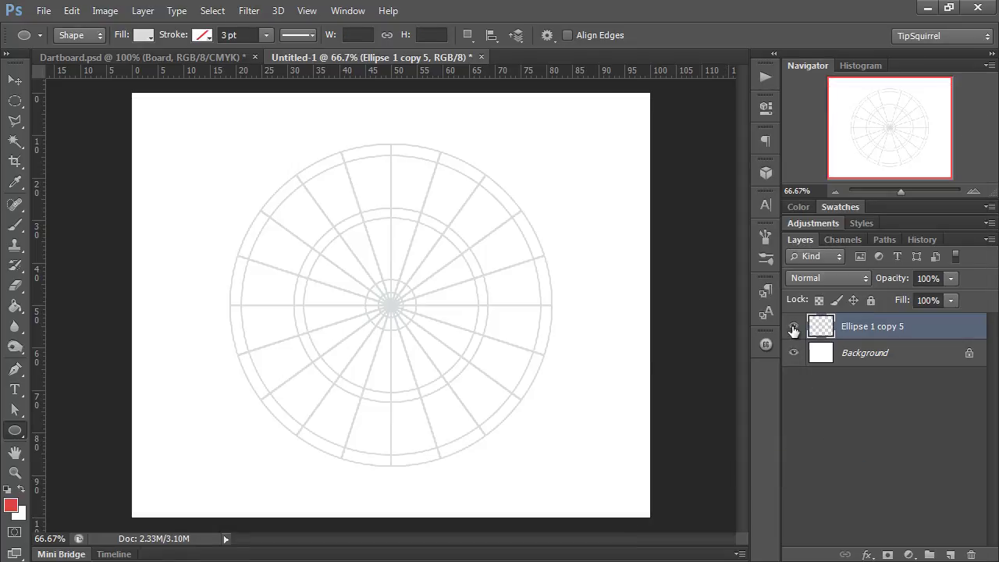
pyautogui.click(794, 327)
pyautogui.click(794, 327)
# Rotate the merged dartboard layer by 9° using Free Transform's angle field
pyautogui.hotkey('ctrl', 't')
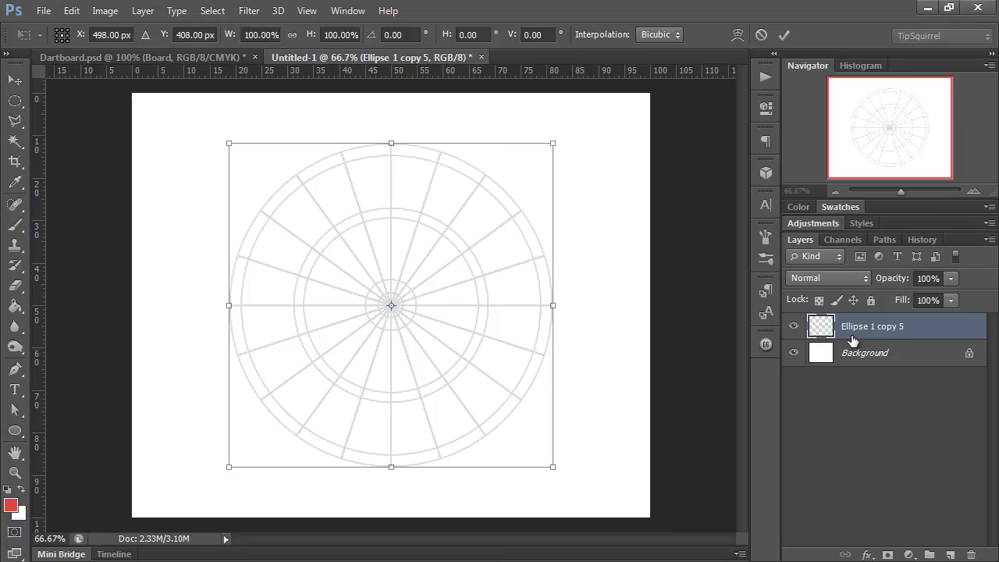
pyautogui.click(412, 34)
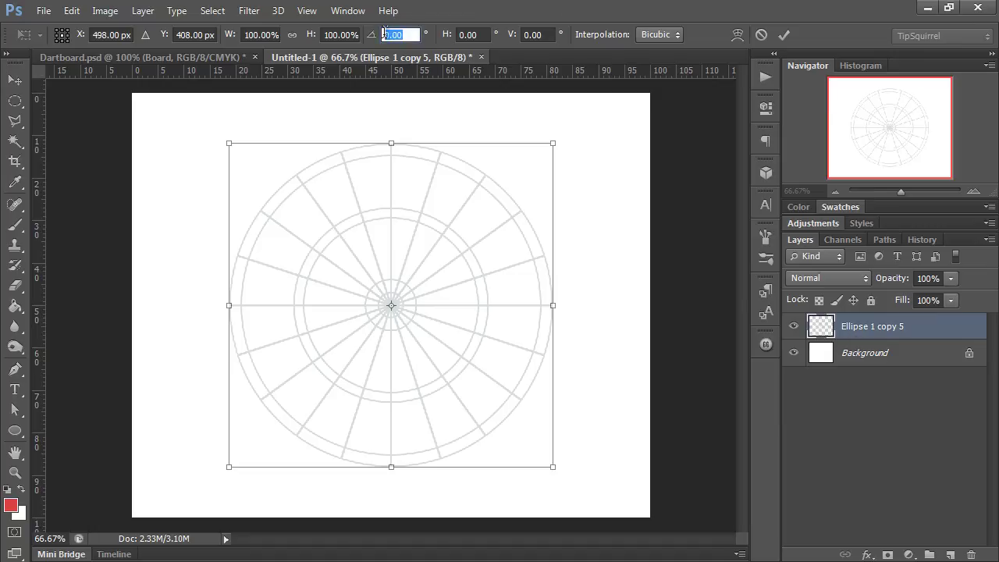
pyautogui.write('9')
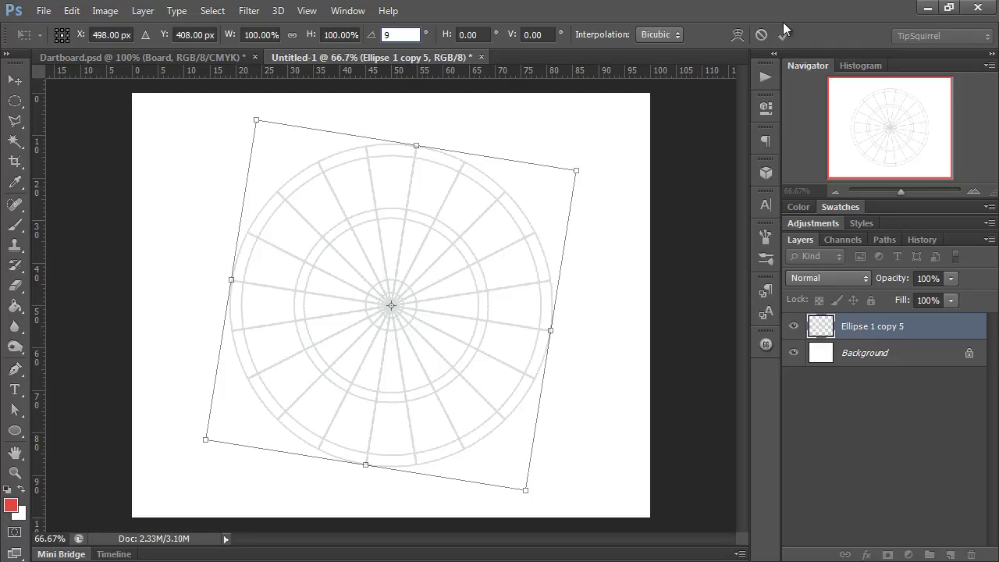
pyautogui.click(784, 34)
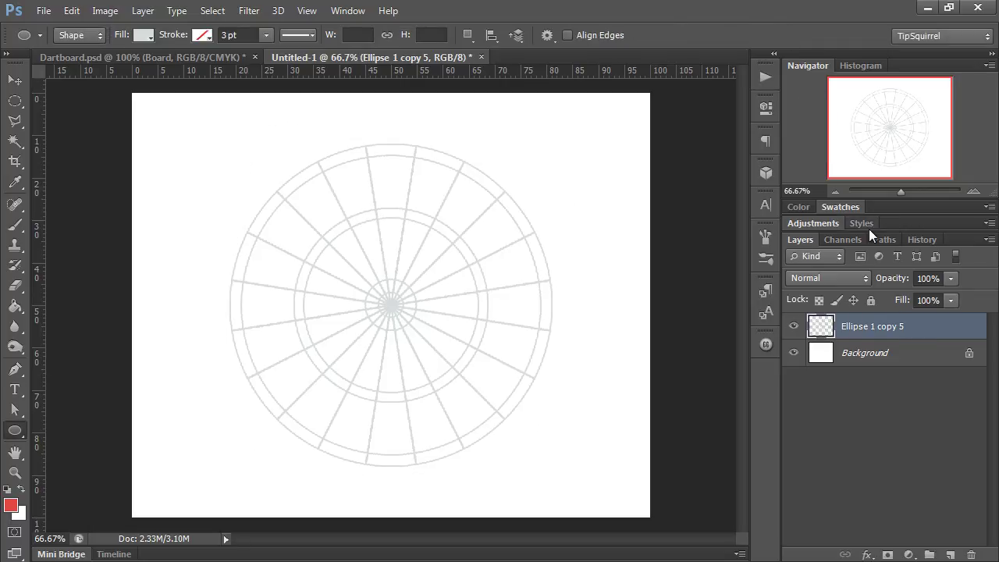
# Duplicate the dartboard layer, naming the lower copy Colour and the upper copy Wire
pyautogui.hotkey('ctrl', 'j')
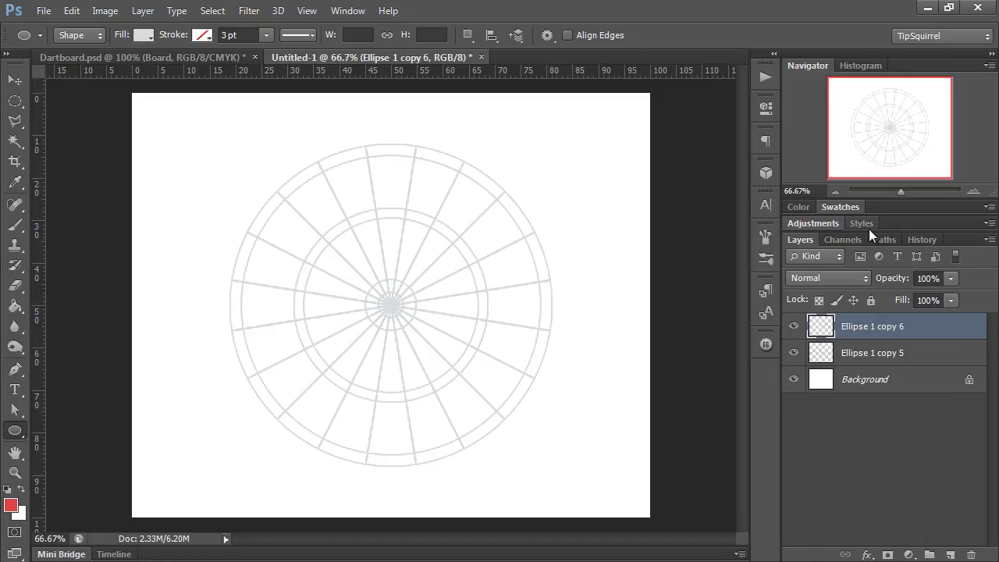
pyautogui.doubleClick(859, 353)
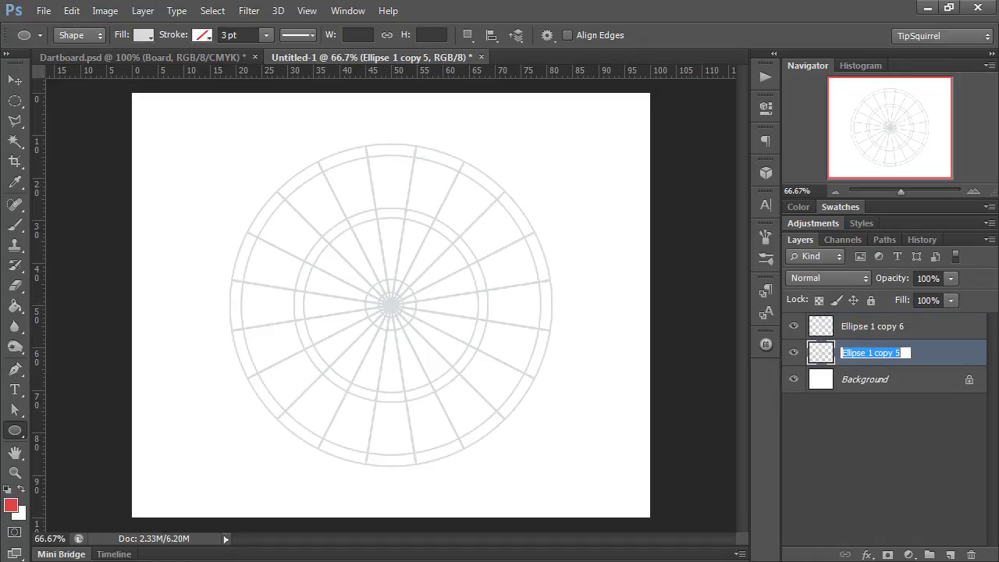
pyautogui.write('Colour')
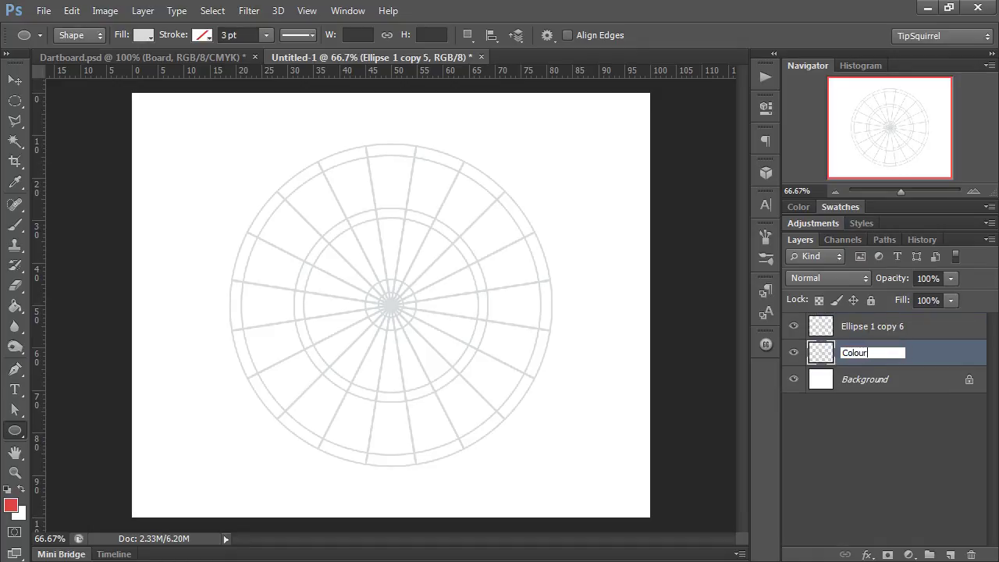
pyautogui.press('Return')
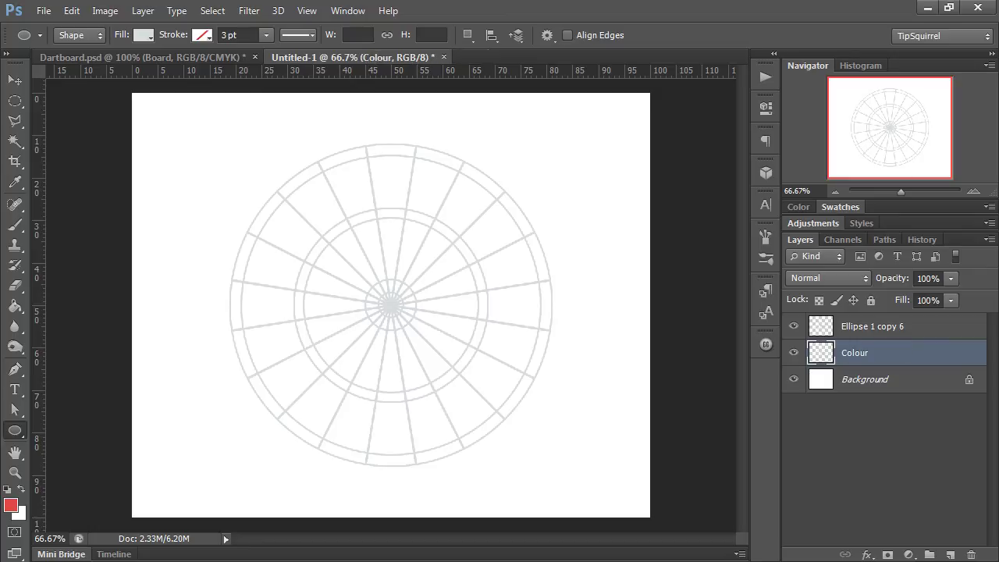
pyautogui.doubleClick(873, 329)
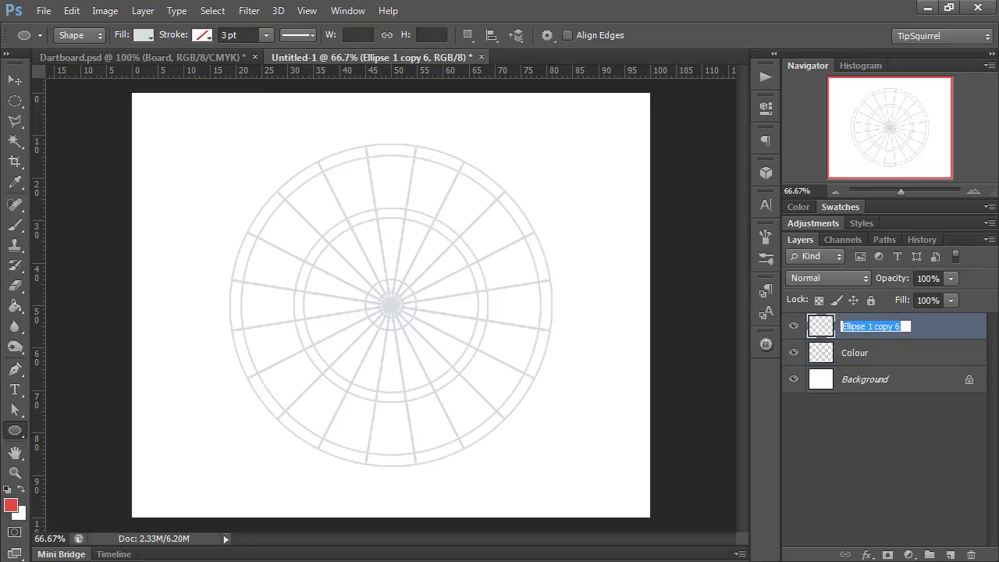
pyautogui.write('Wire')
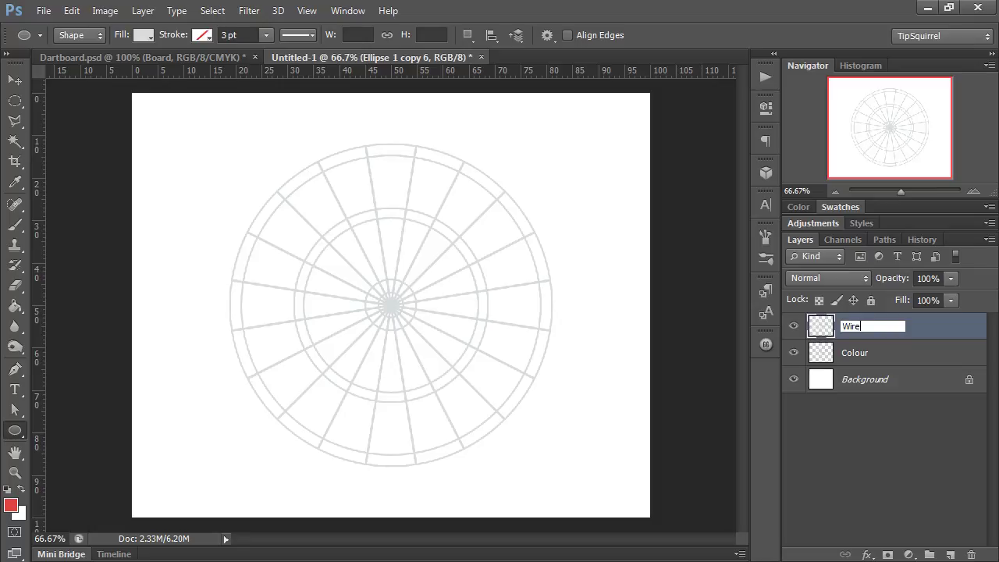
pyautogui.press('Return')
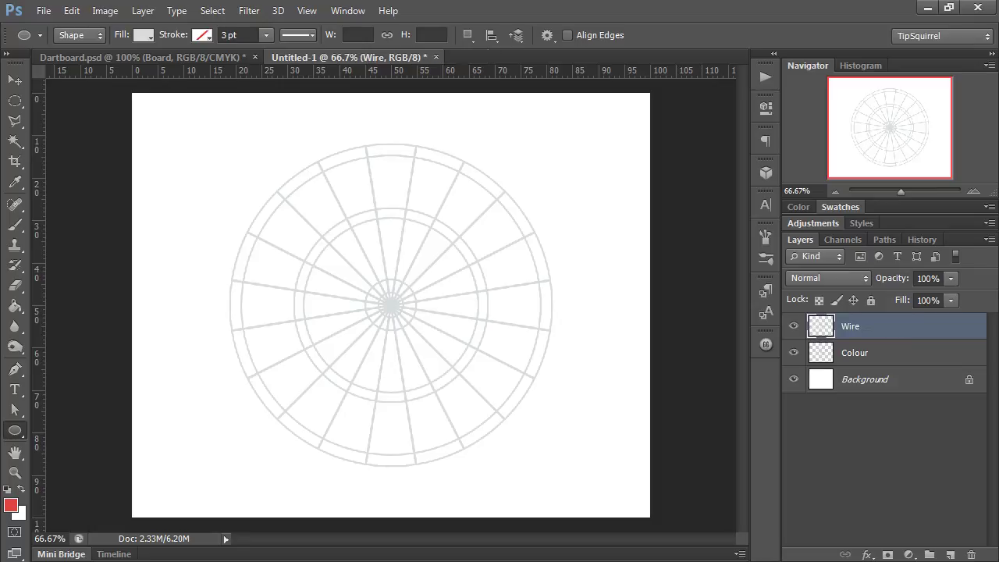
# Add Bevel & Emboss to the Wire layer: depth 120%, size 3 px, soften 3 px
pyautogui.doubleClick(931, 329)
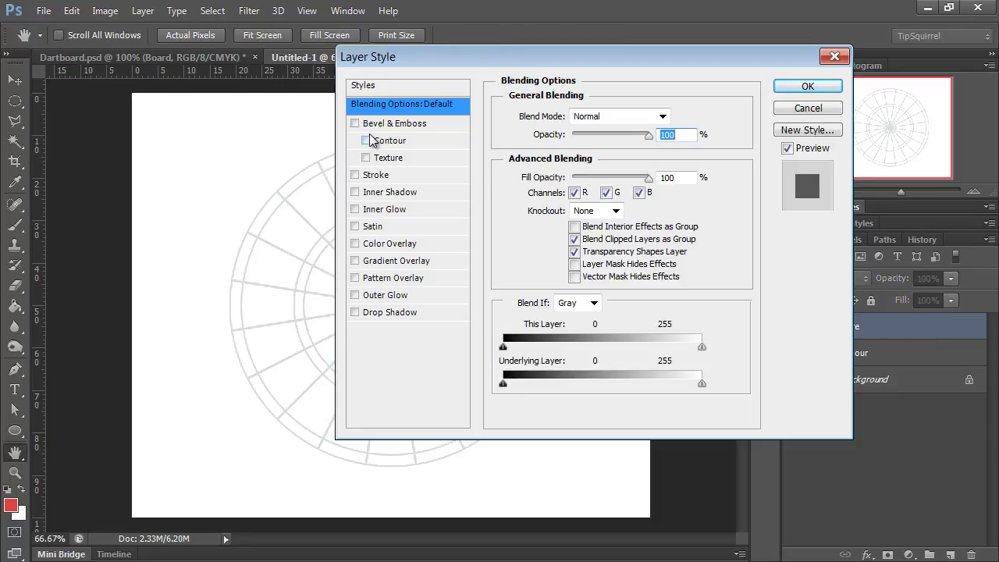
pyautogui.click(398, 129)
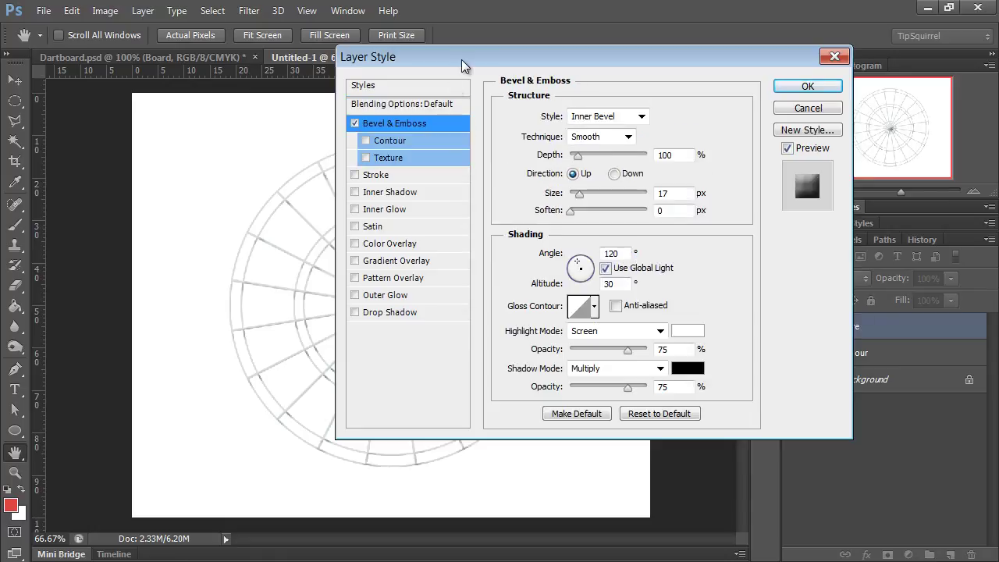
pyautogui.moveTo(461, 59); pyautogui.dragTo(620, 85)
pyautogui.doubleClick(841, 180)
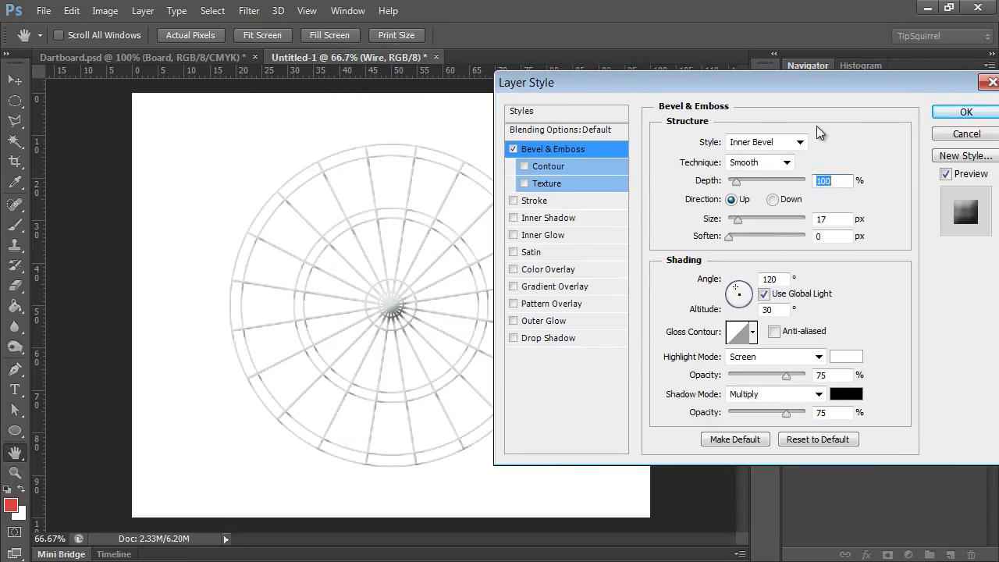
pyautogui.write('120')
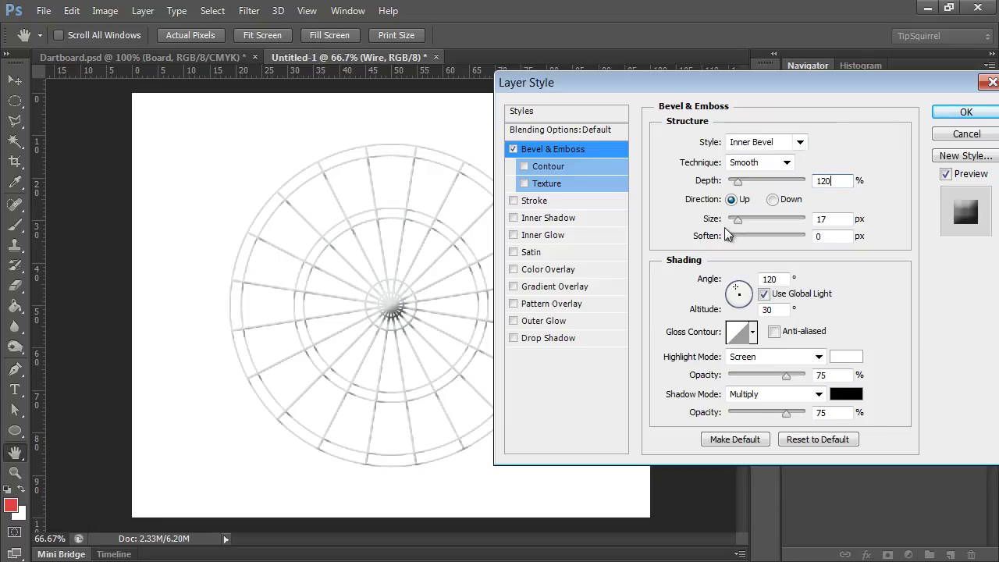
pyautogui.doubleClick(833, 222)
pyautogui.write('3')
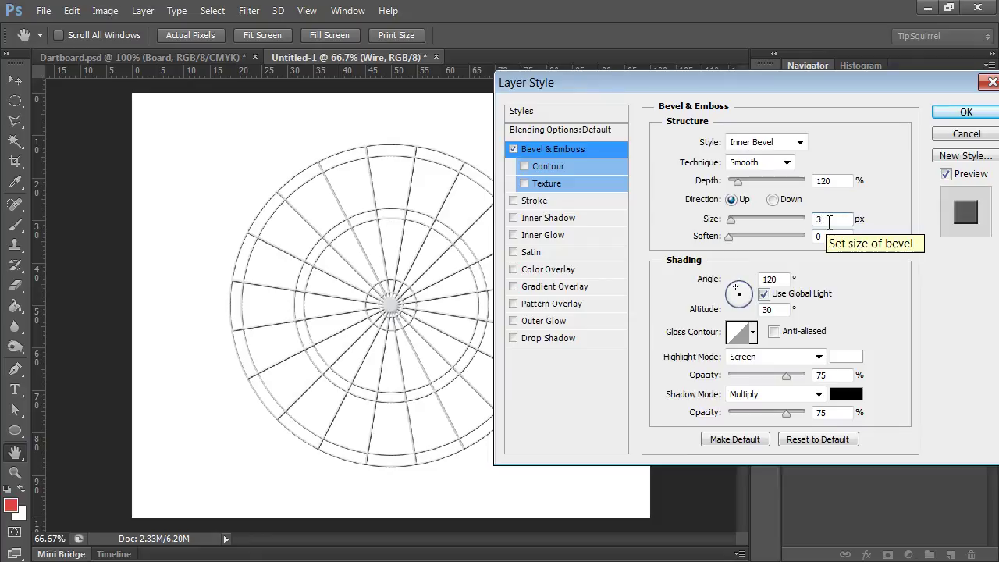
pyautogui.press('Tab')
pyautogui.write('3')
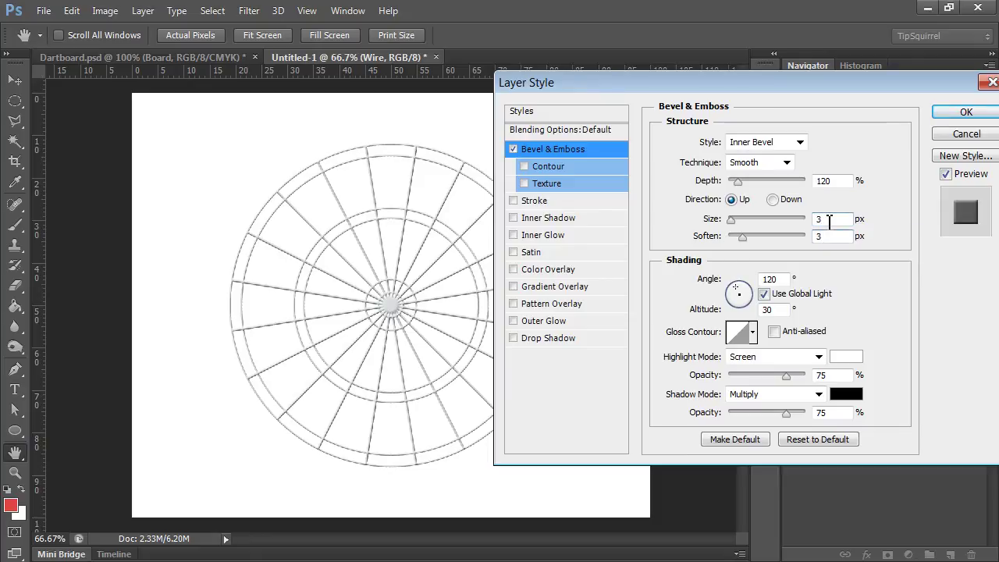
pyautogui.click(960, 113)
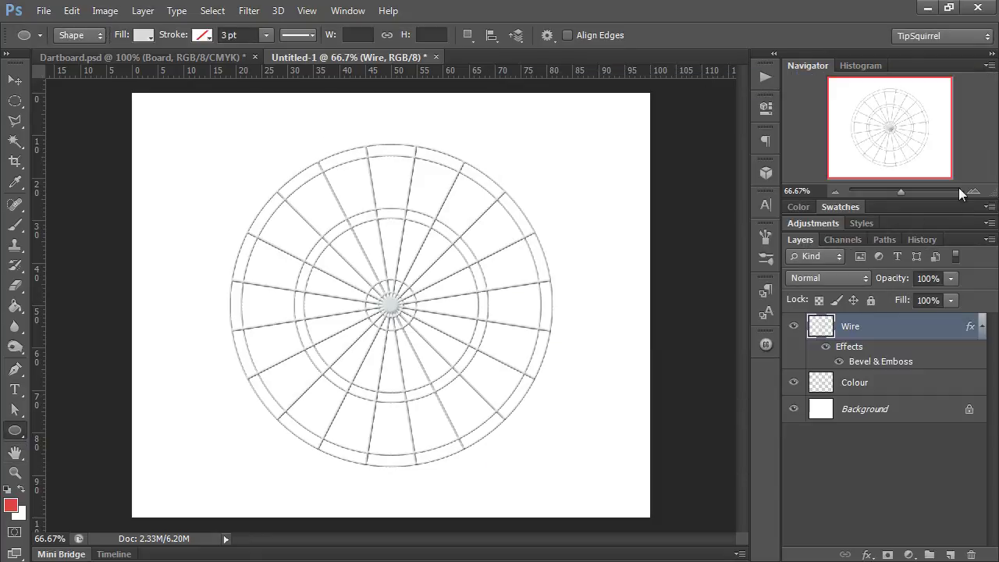
# Zoom to 100% on the board's upper half, hide the Wire layer and select Colour
pyautogui.click(974, 192)
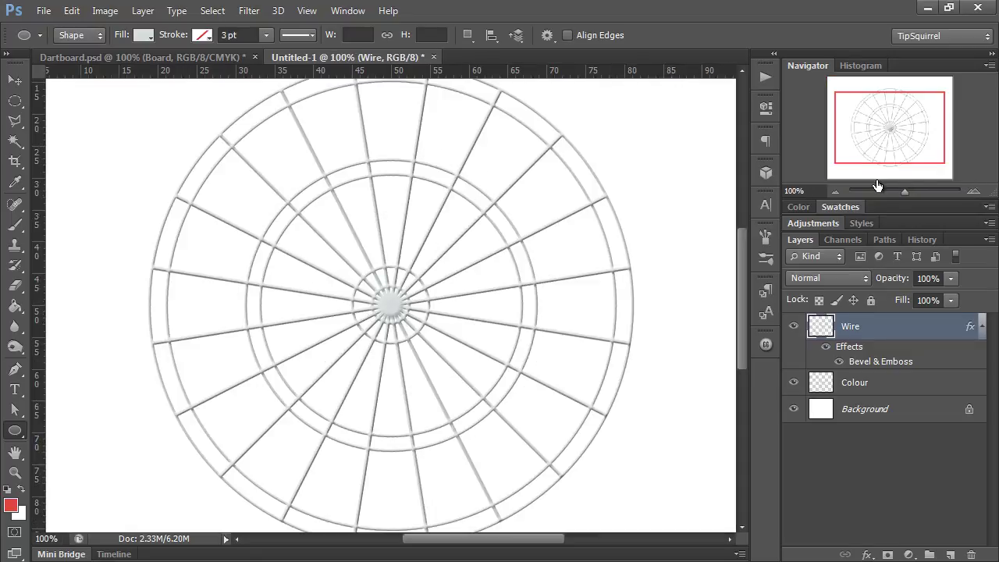
pyautogui.moveTo(867, 138); pyautogui.dragTo(870, 125)
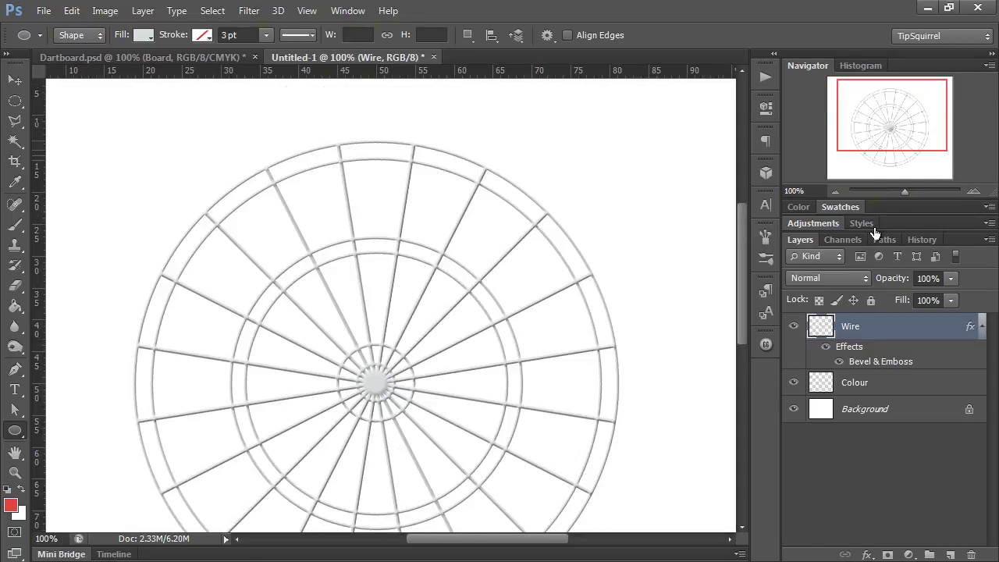
pyautogui.click(981, 329)
pyautogui.click(794, 326)
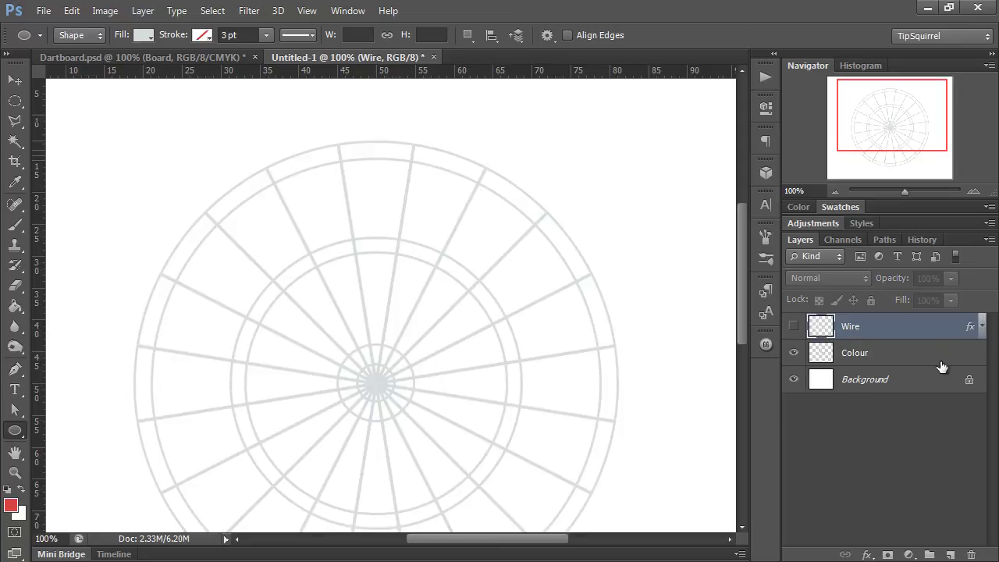
pyautogui.click(928, 352)
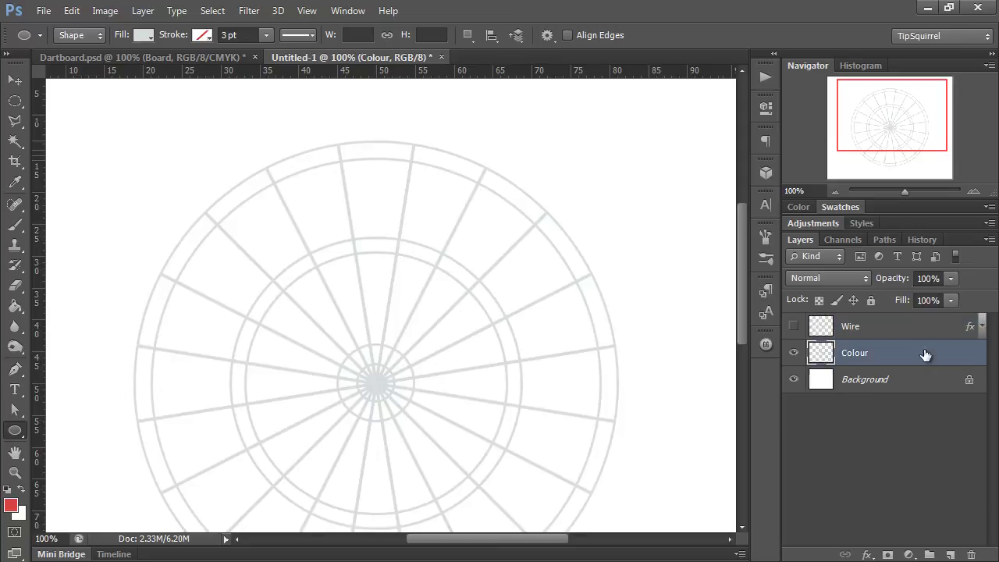
pyautogui.click(795, 327)
pyautogui.click(795, 327)
# Fill four outer-ring and three inner-ring segments red with the Paint Bucket
pyautogui.click(15, 306)
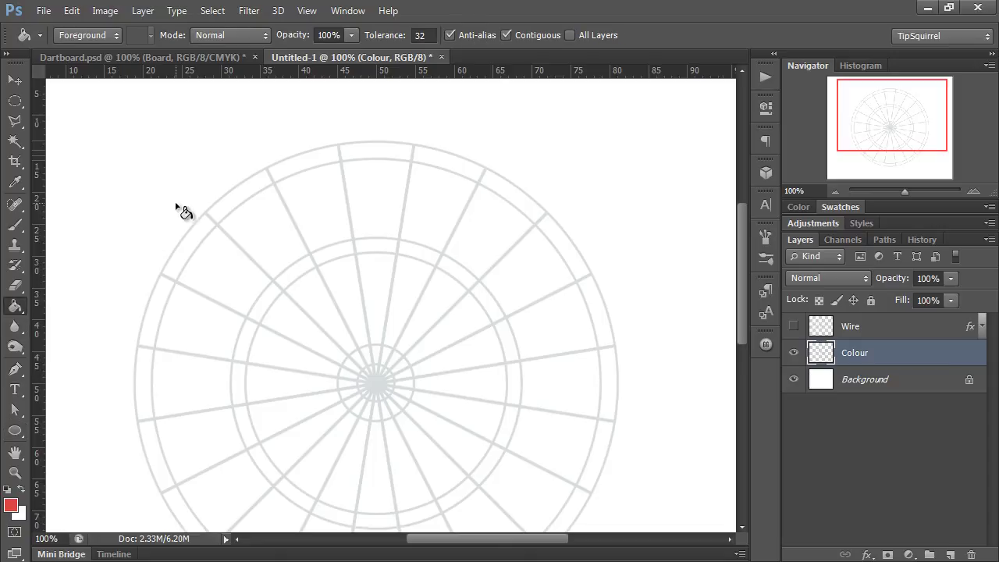
pyautogui.click(371, 139)
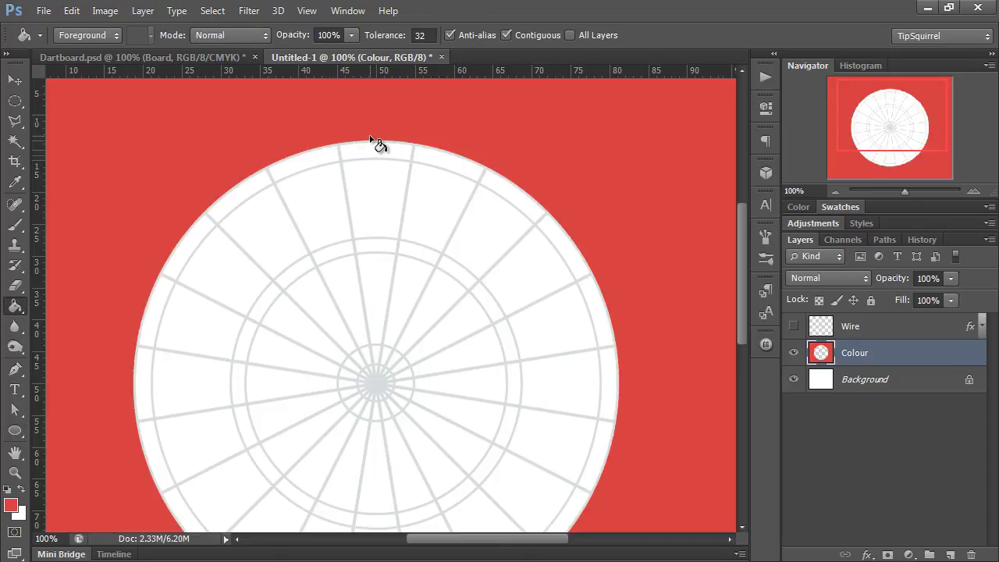
pyautogui.hotkey('ctrl', 'z')
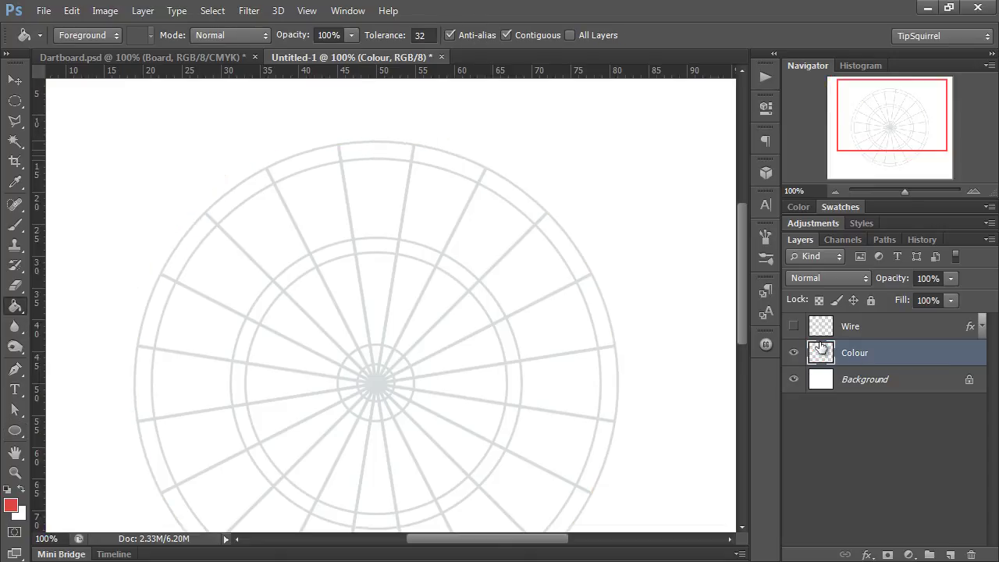
pyautogui.click(381, 153)
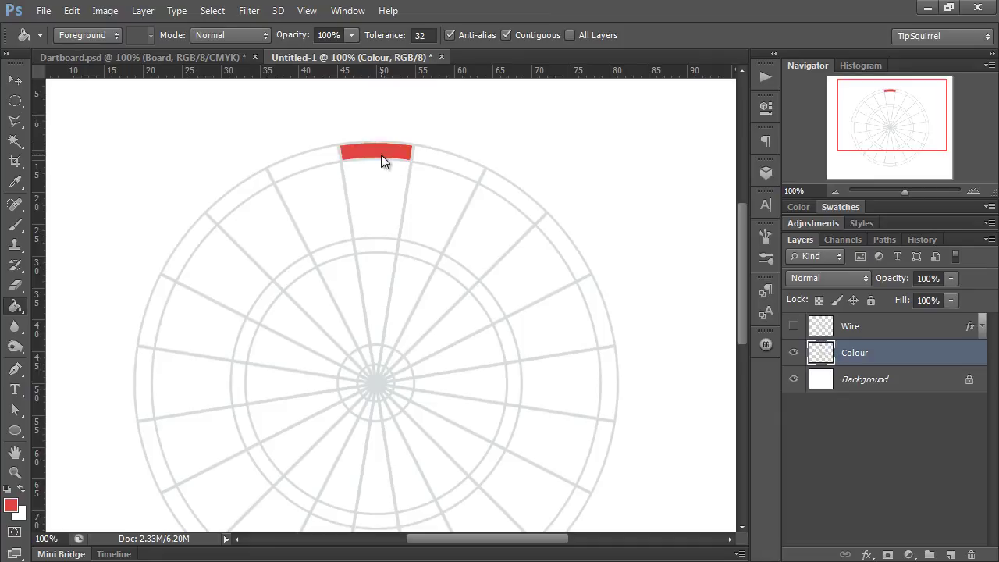
pyautogui.click(511, 192)
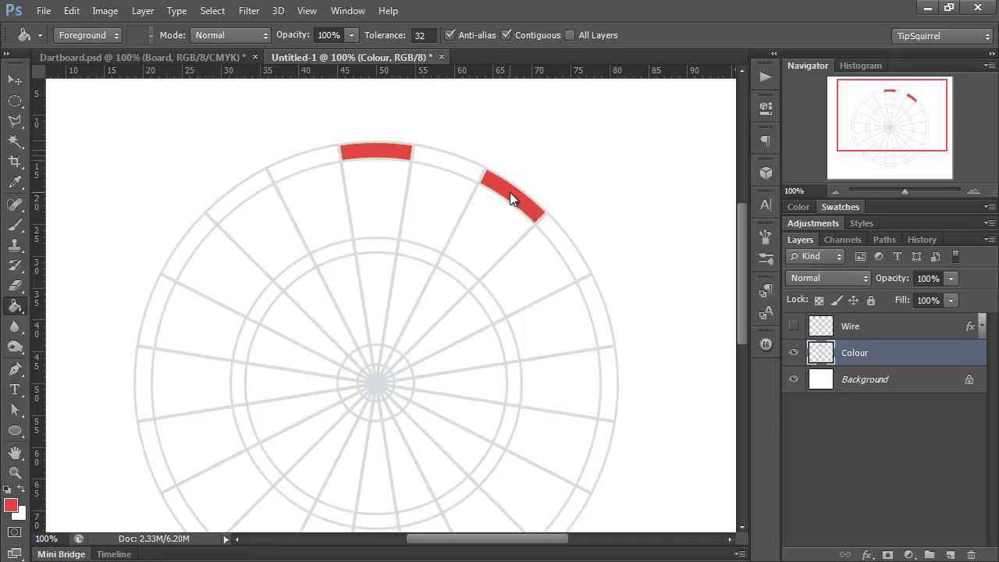
pyautogui.click(601, 322)
pyautogui.click(603, 456)
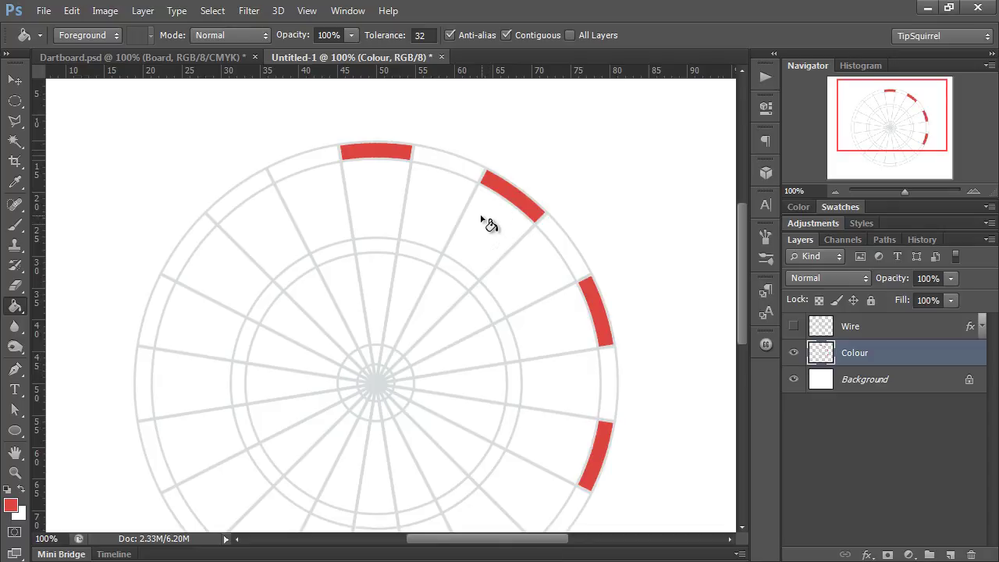
pyautogui.click(382, 247)
pyautogui.click(459, 272)
pyautogui.click(507, 343)
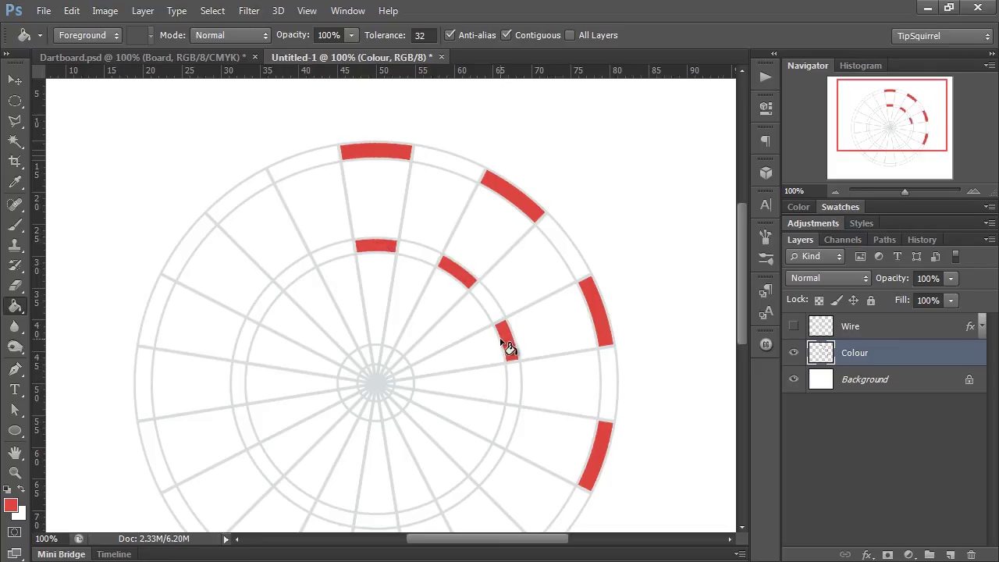
# Fill five alternating board segments with the cream swatch
pyautogui.click(843, 209)
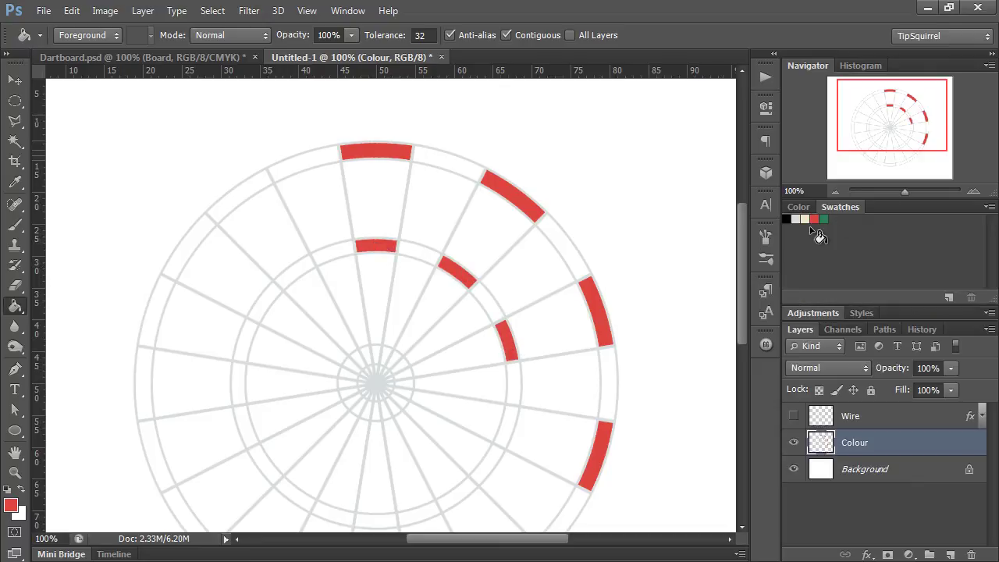
pyautogui.click(804, 218)
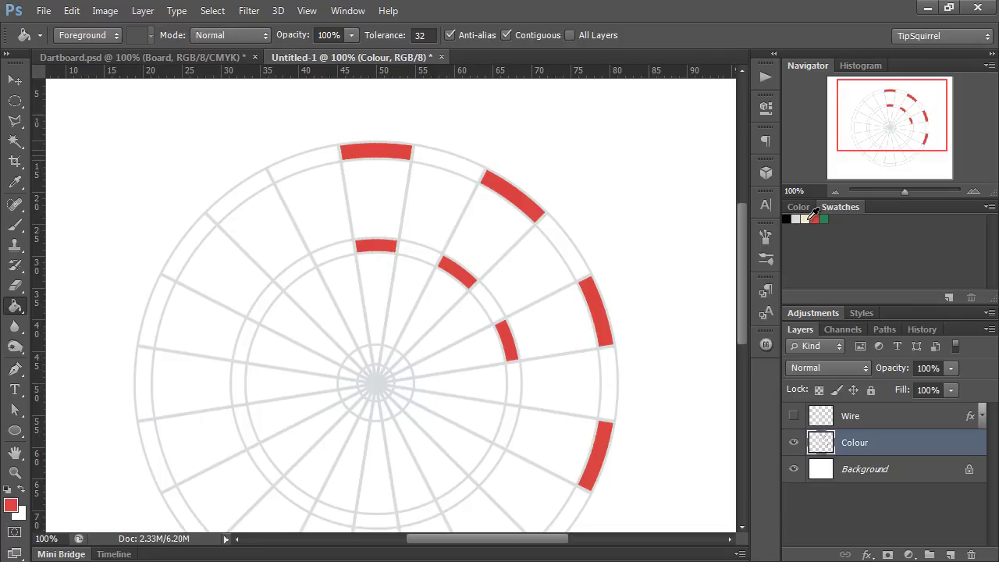
pyautogui.click(450, 209)
pyautogui.click(407, 309)
pyautogui.click(539, 281)
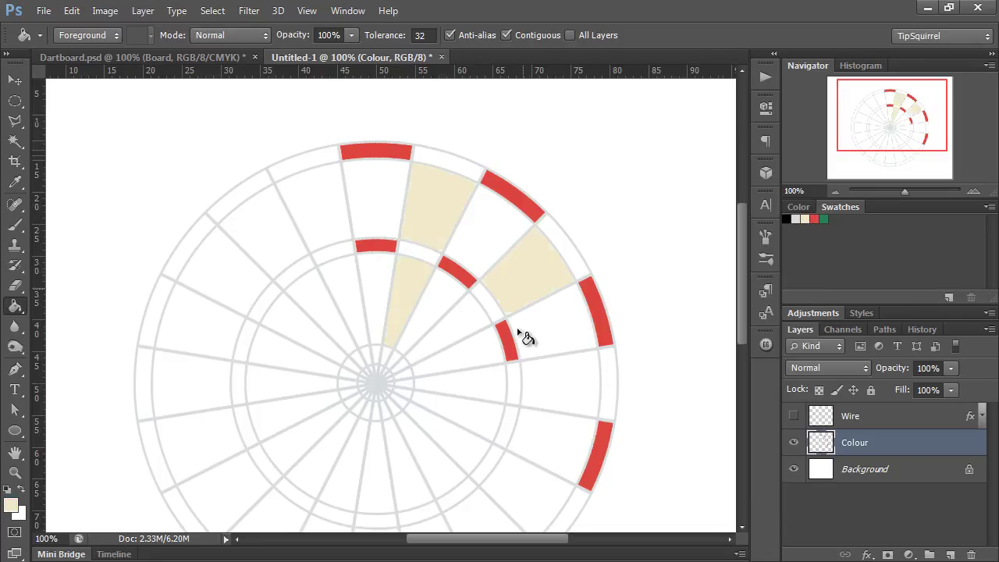
pyautogui.click(561, 392)
pyautogui.click(533, 495)
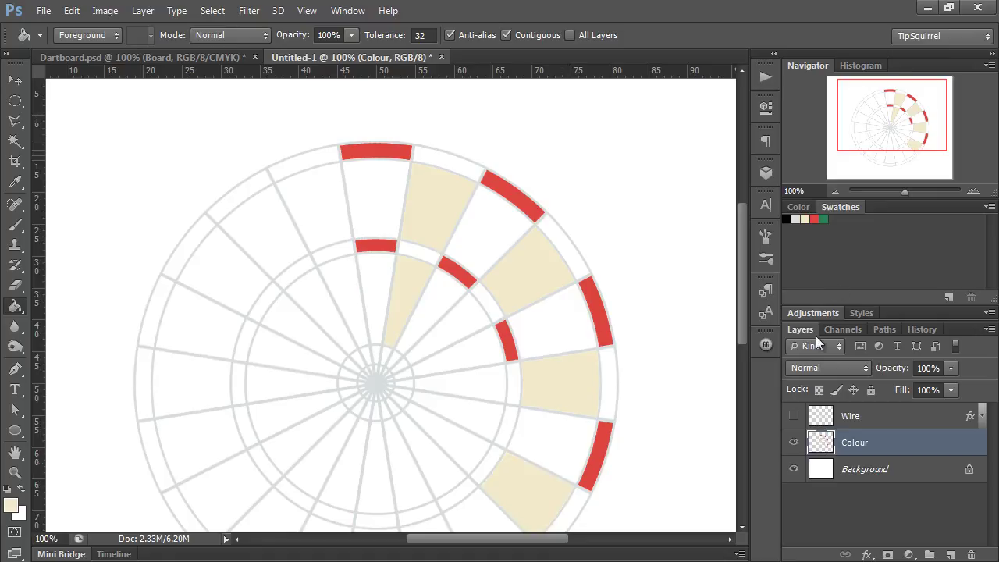
# Fill four upper segments, two outer and two inner, black
pyautogui.click(787, 219)
pyautogui.click(387, 192)
pyautogui.click(380, 287)
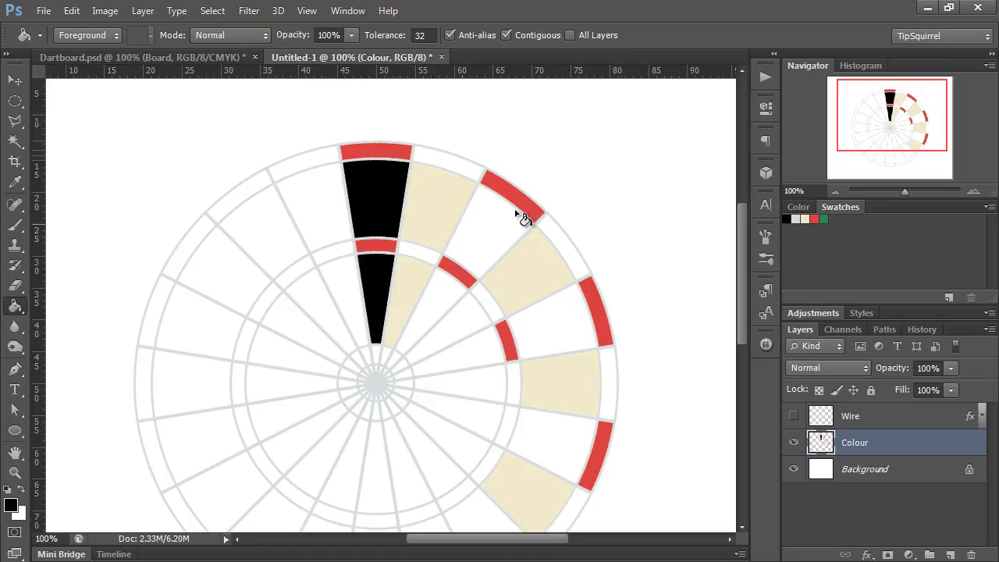
pyautogui.click(510, 220)
pyautogui.click(446, 298)
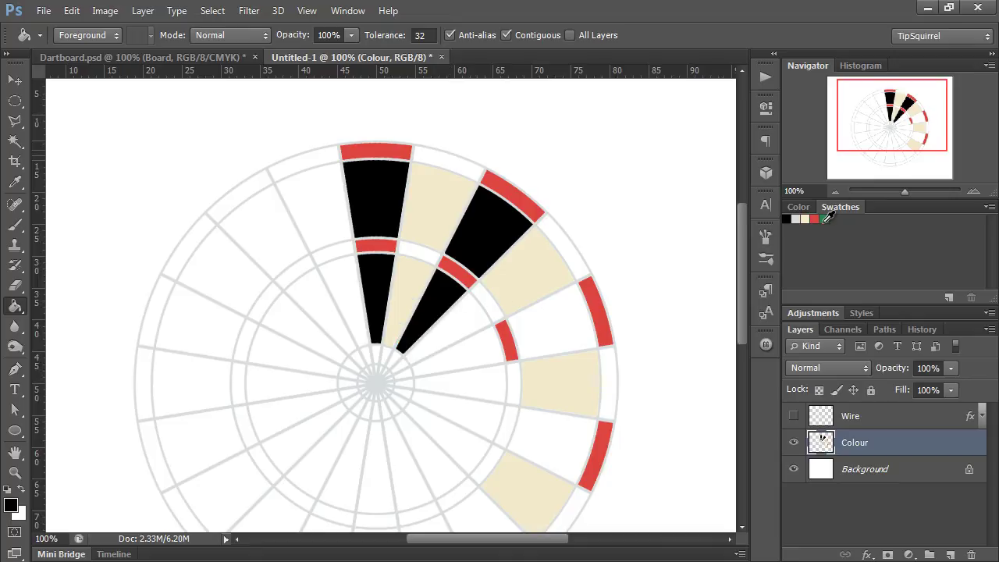
# Fill two double-ring segments green and show the embossed Wire layer again
pyautogui.click(824, 219)
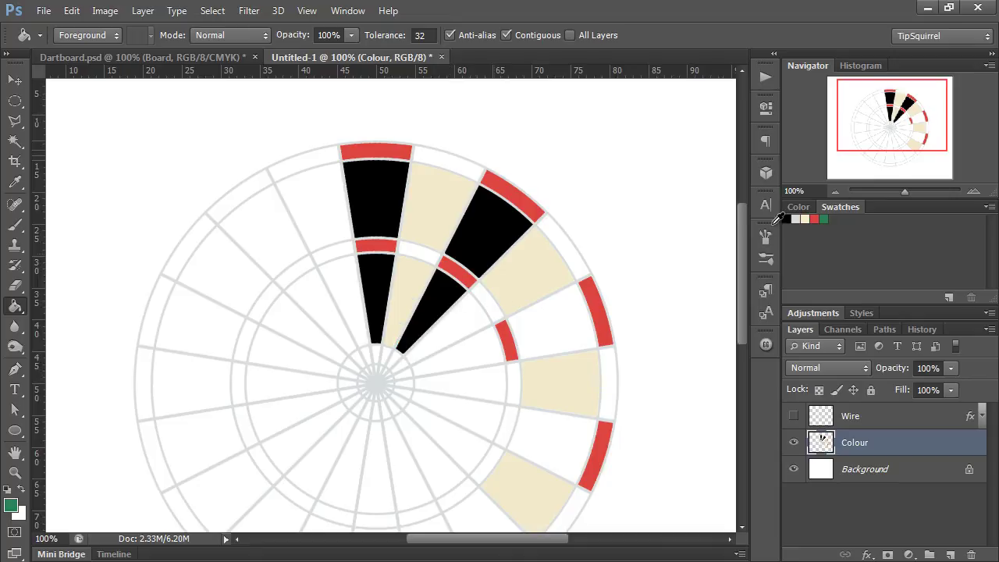
pyautogui.click(418, 254)
pyautogui.click(459, 165)
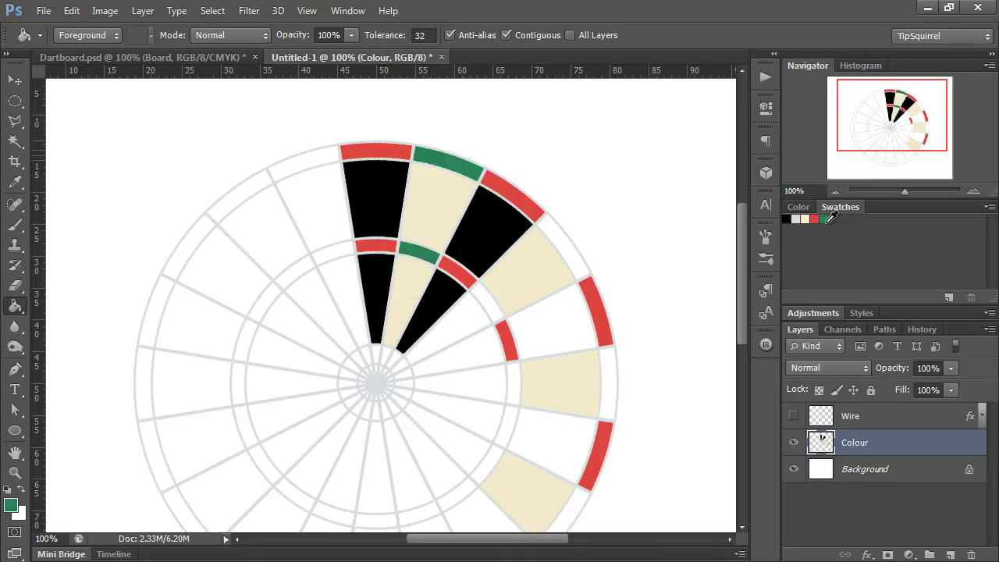
pyautogui.click(794, 416)
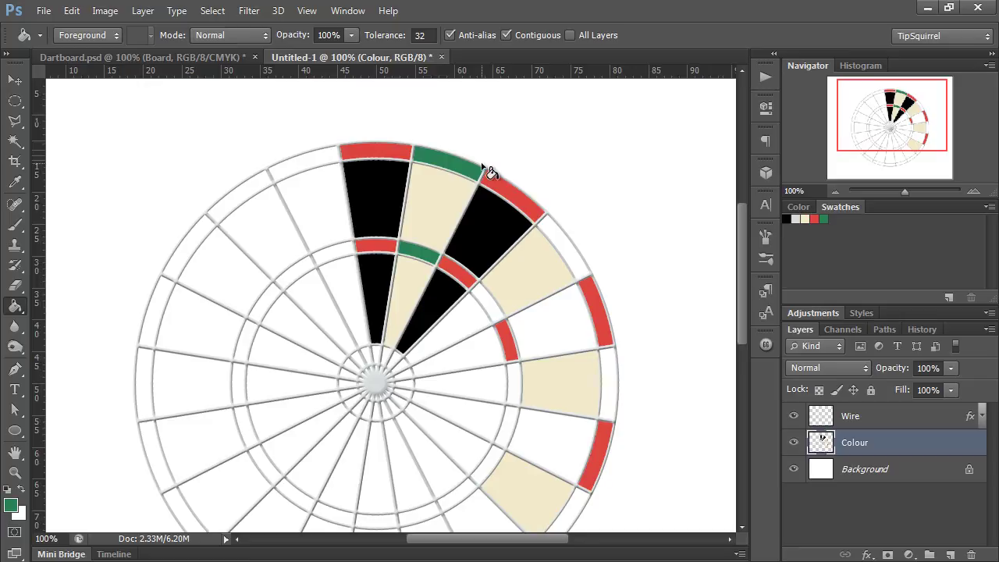
# Zoom out to 50%, then back in to 66.67% to see the whole dartboard
pyautogui.click(835, 191)
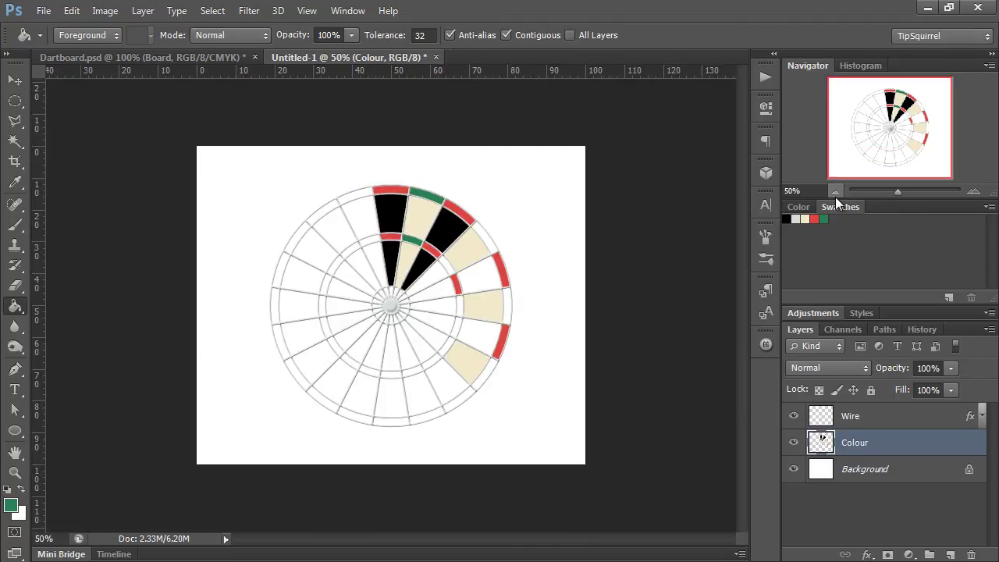
pyautogui.click(973, 195)
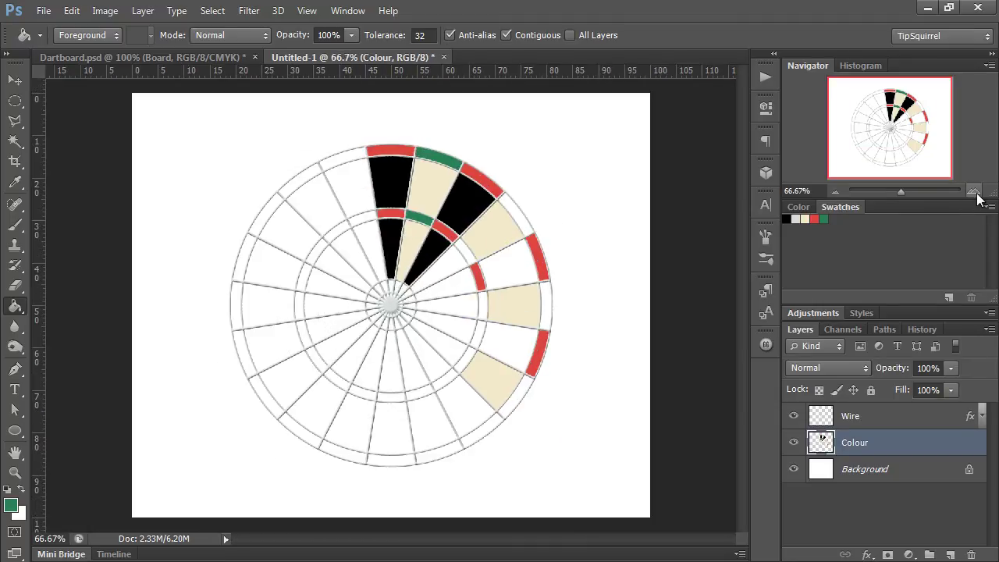